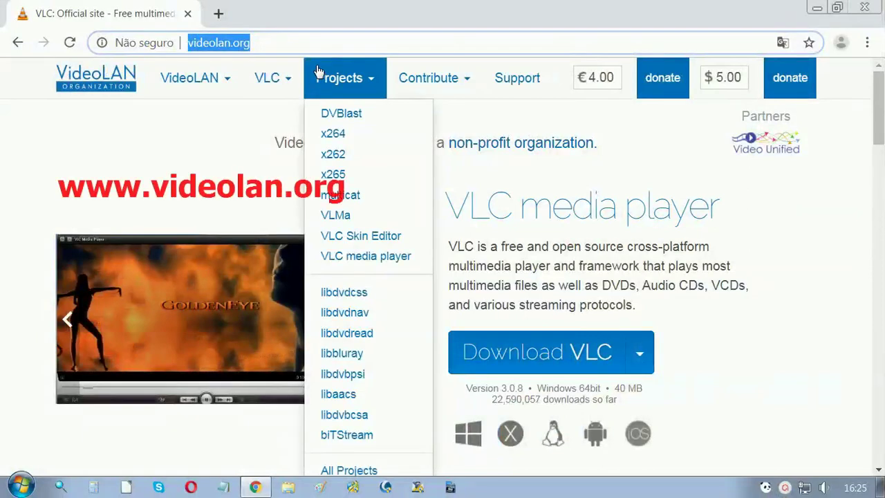
left_click(289, 38)
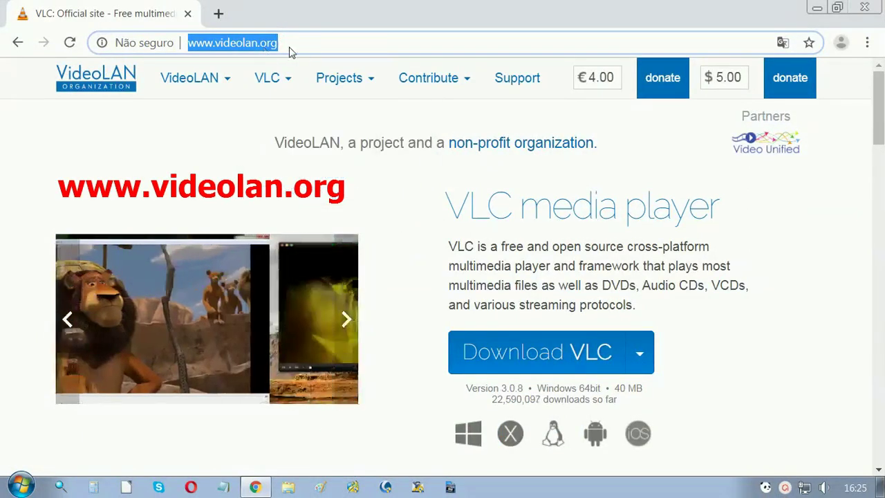
left_click(416, 40)
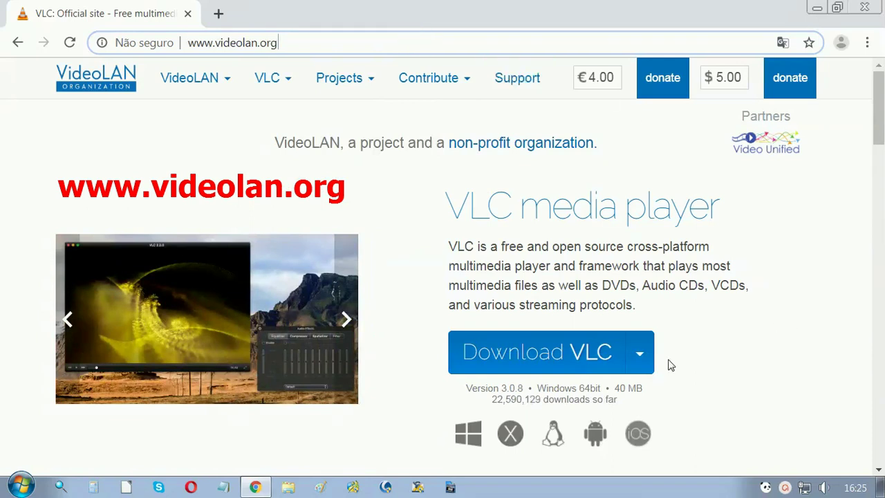
left_click(639, 356)
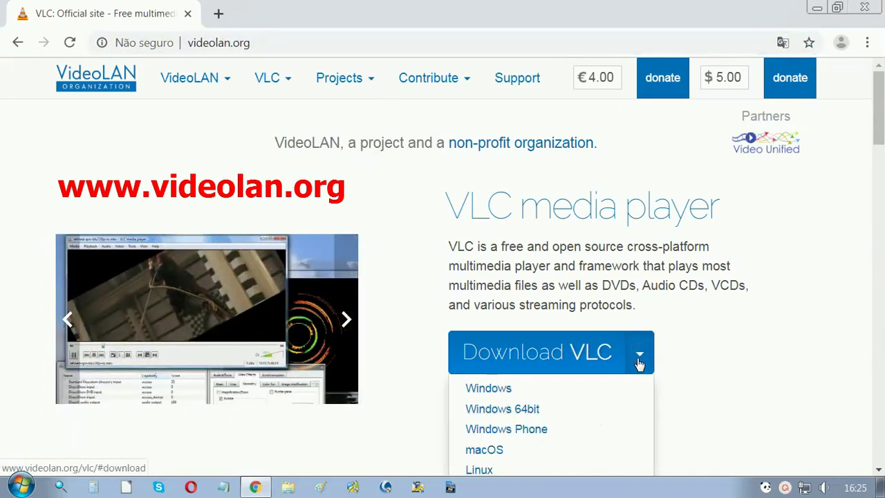
scroll(883, 193, "down", 2)
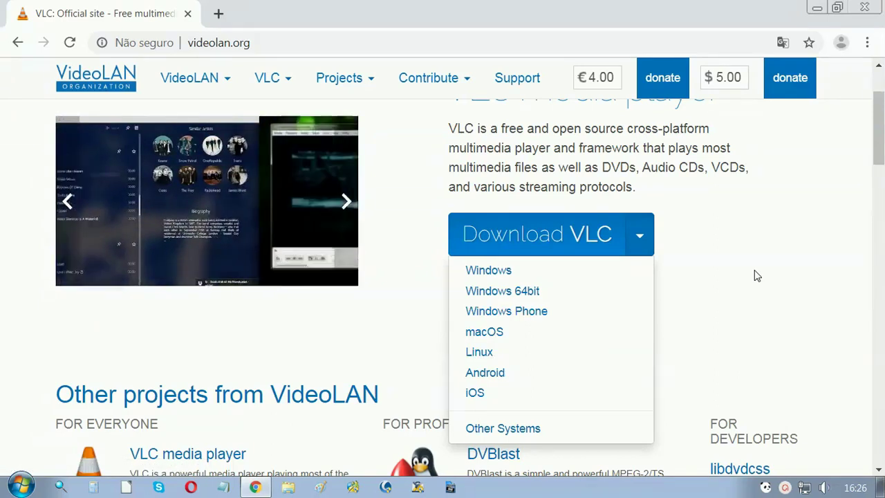
left_click(755, 271)
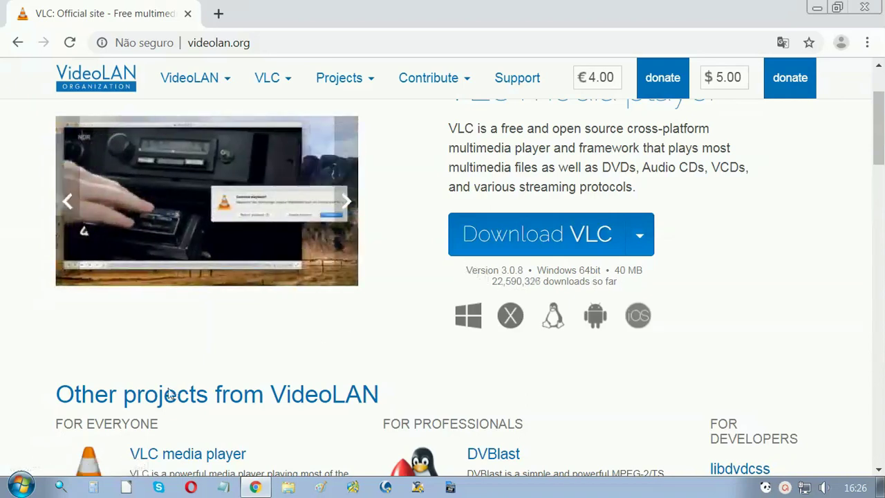
- Check the computer's system type in the Windows system properties, and close that window
left_click(20, 487)
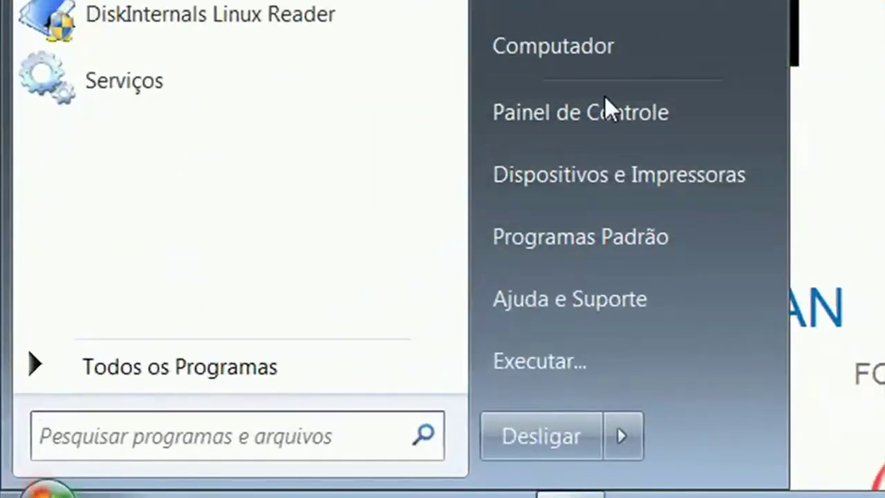
right_click(603, 54)
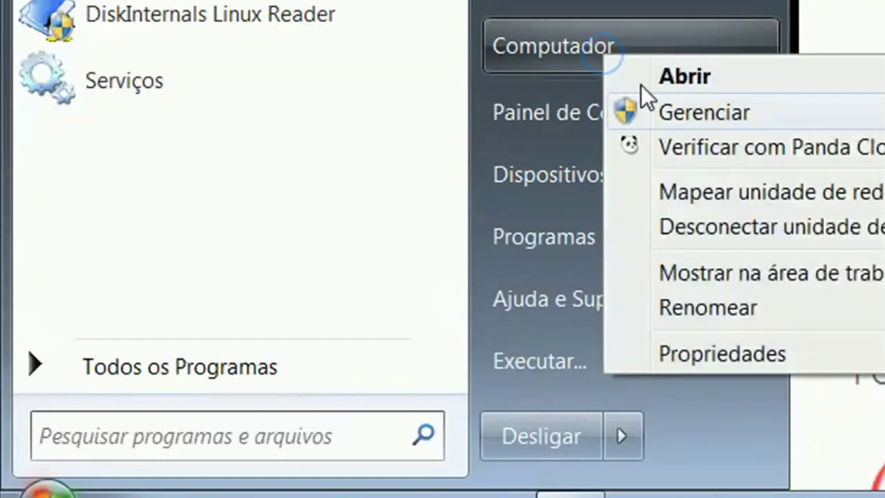
left_click(753, 355)
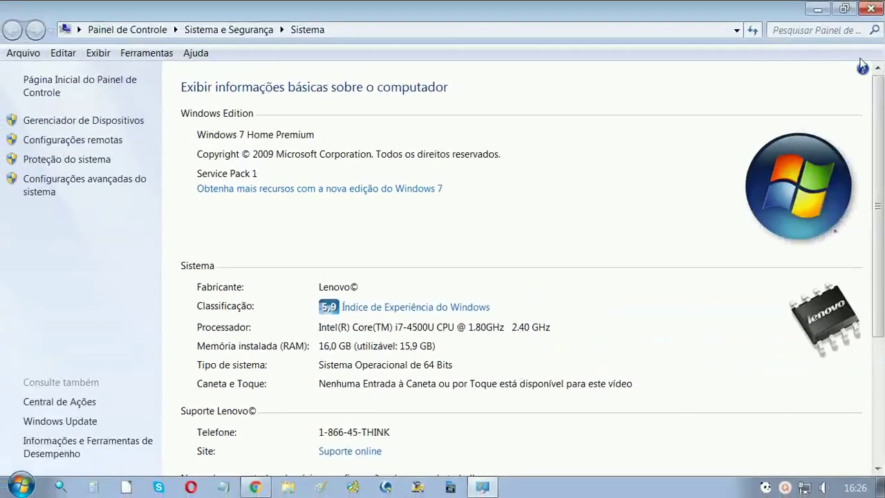
left_click(870, 9)
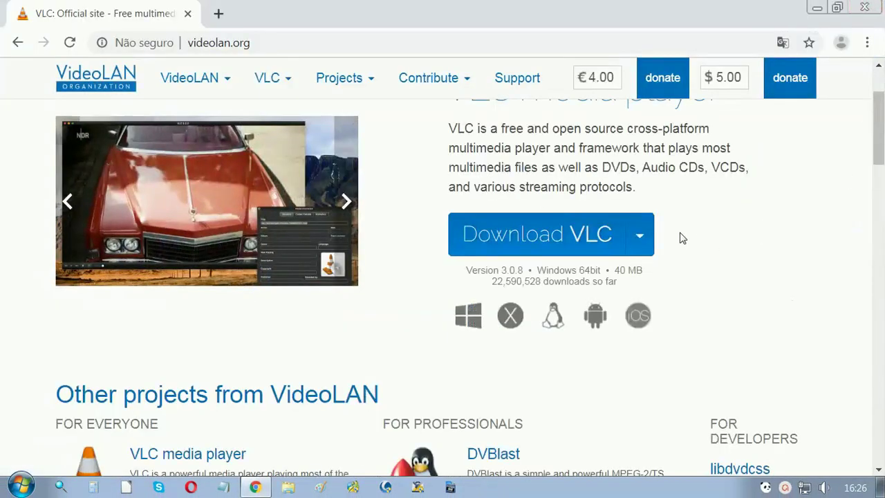
- Download the Windows 64bit version of VLC and accept the site's cookie notice
left_click(642, 236)
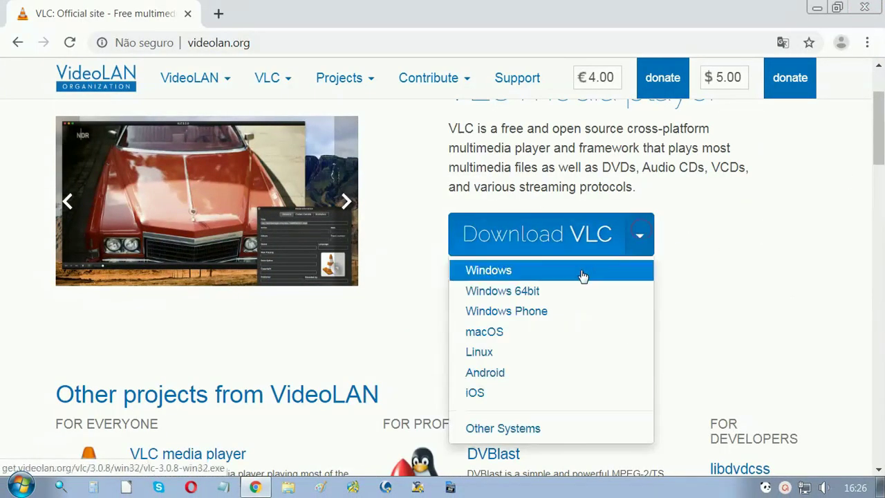
left_click(560, 290)
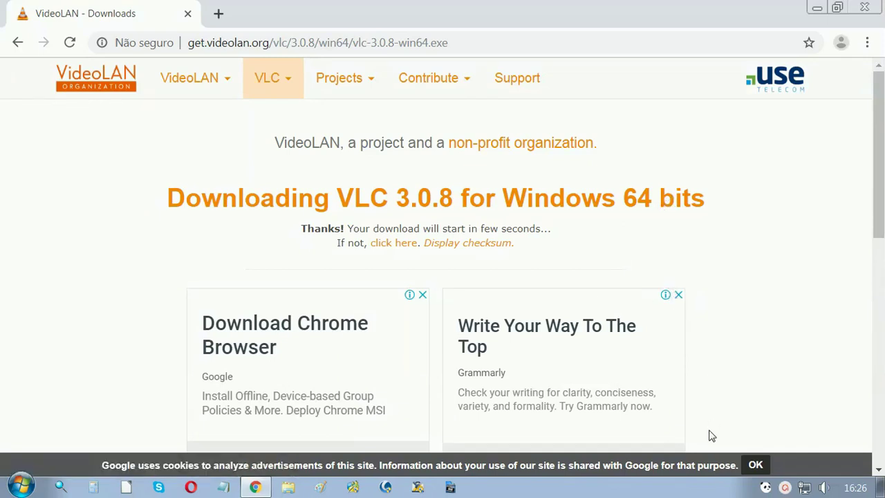
left_click(756, 465)
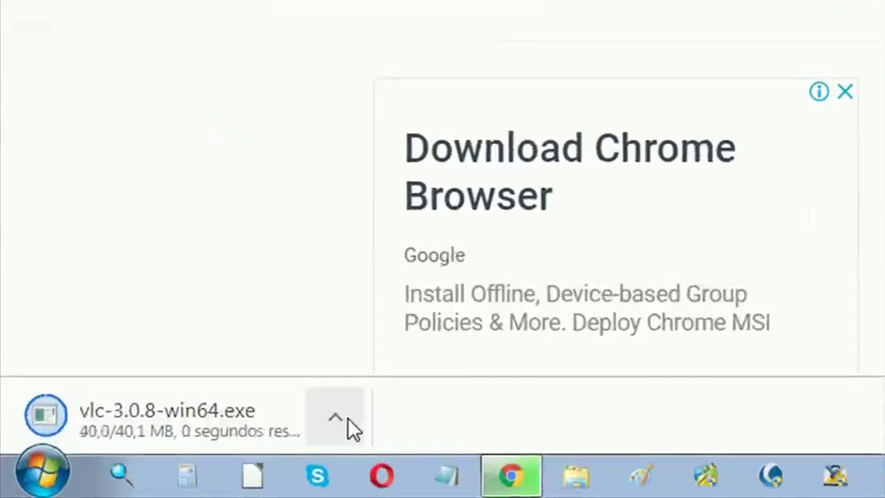
- Show the downloaded vlc-3.0.8-win64.exe in its folder and minimize the browser
left_click(347, 417)
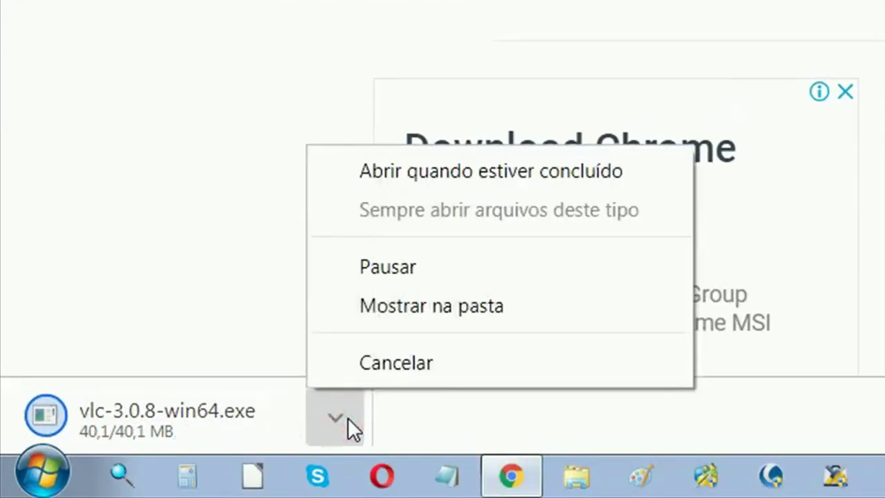
left_click(436, 315)
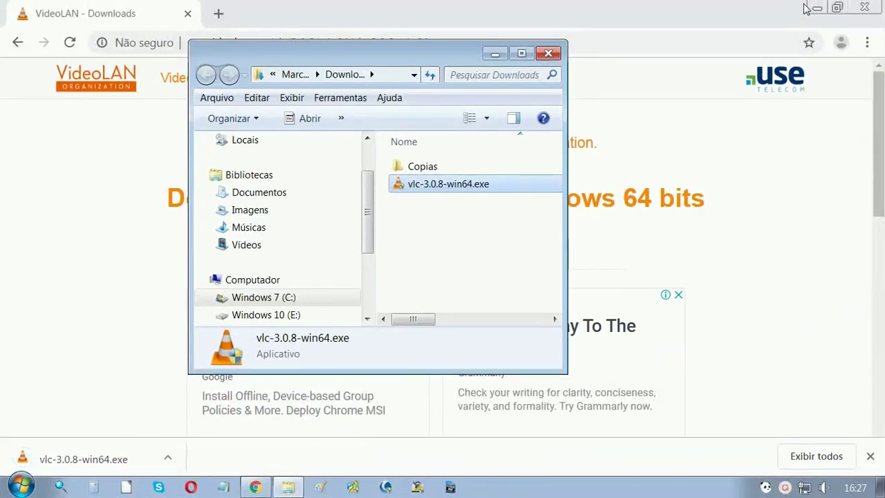
left_click(807, 8)
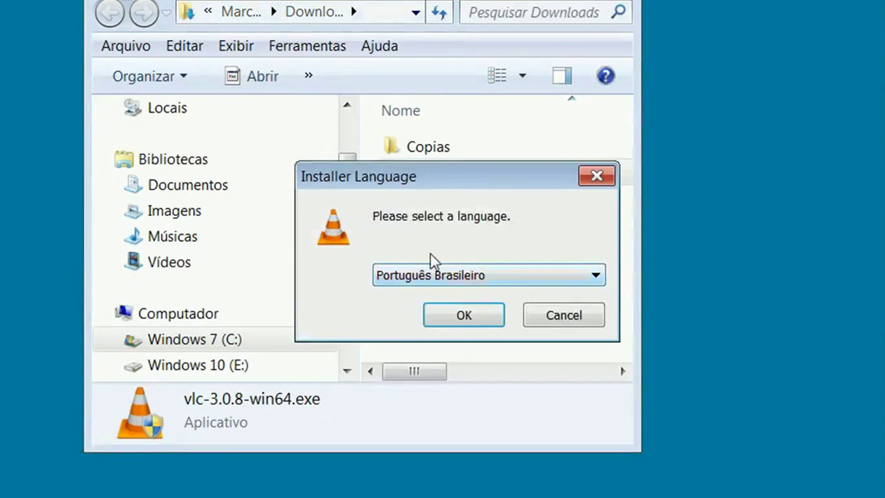
- Set the VLC installer's language to Português Brasileiro, accept the license agreement, and keep the preselected components
left_click(459, 322)
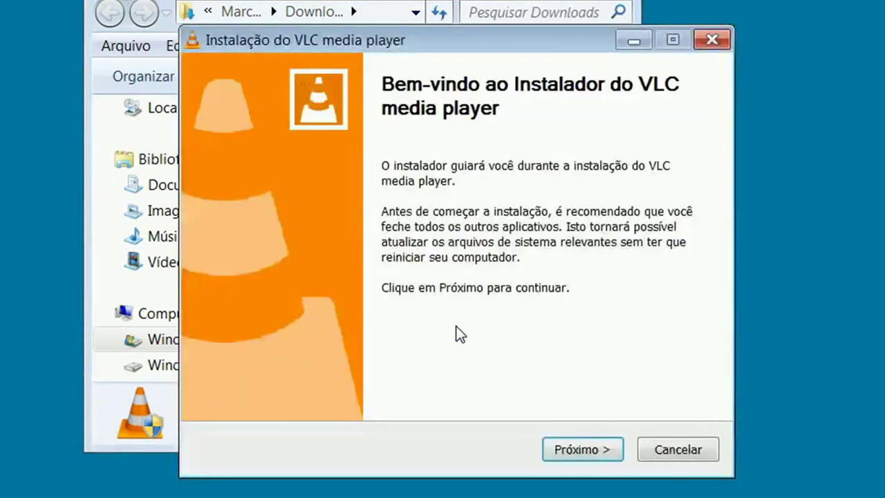
left_click(585, 450)
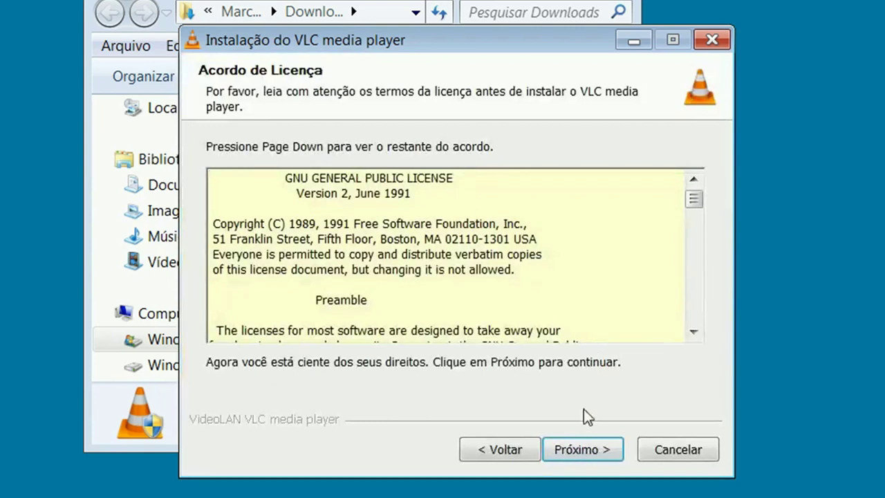
left_click(577, 446)
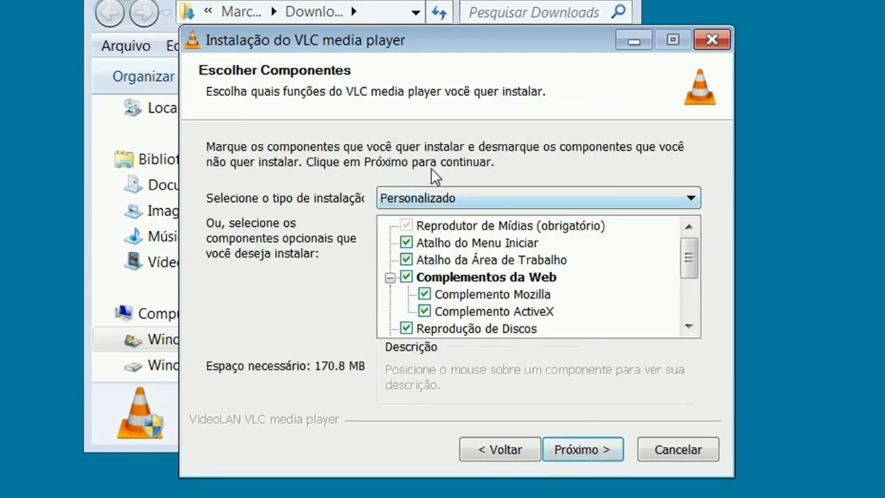
left_click(596, 446)
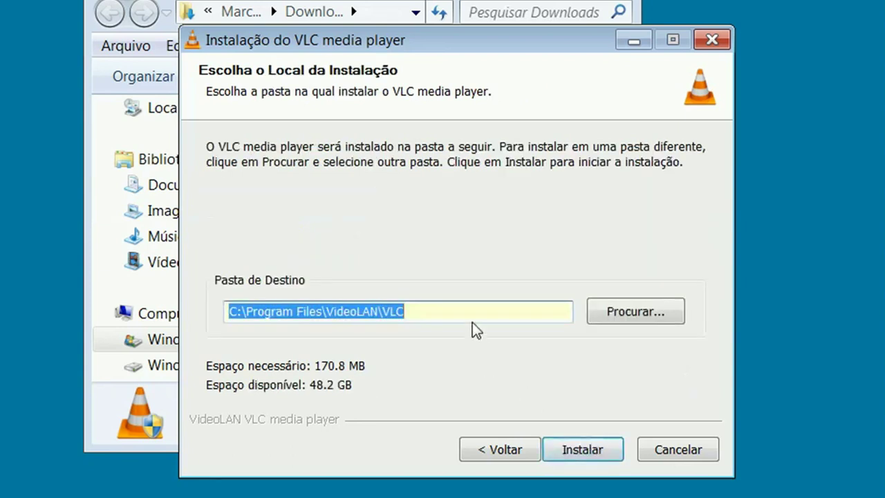
- Install VLC into C:\Program Files\VideoLAN\VLC and finish the setup with the option to run the player enabled
left_click(608, 448)
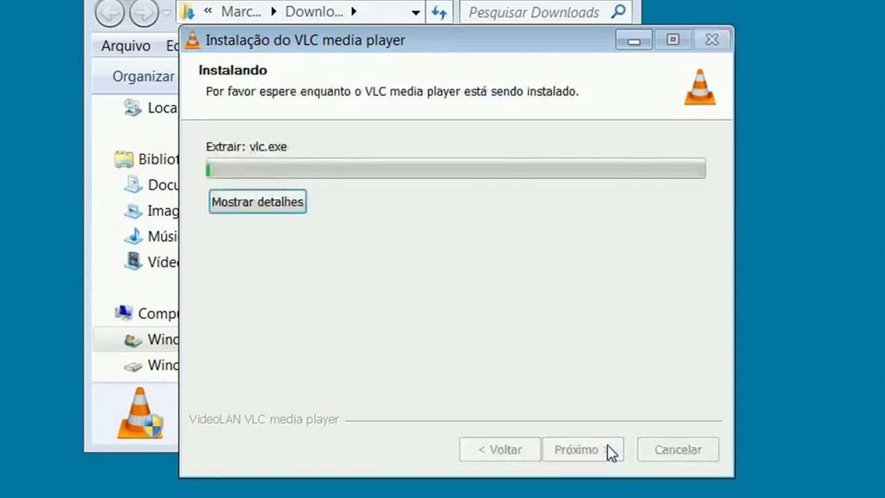
left_click(270, 206)
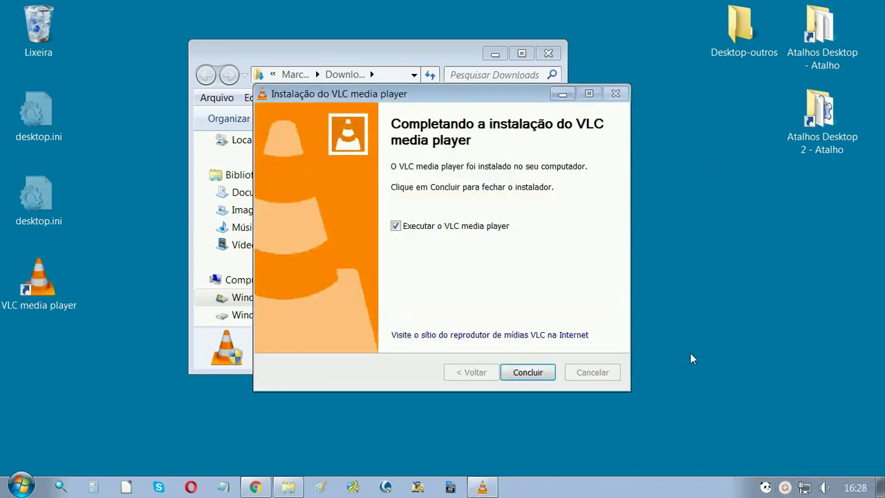
left_click(495, 54)
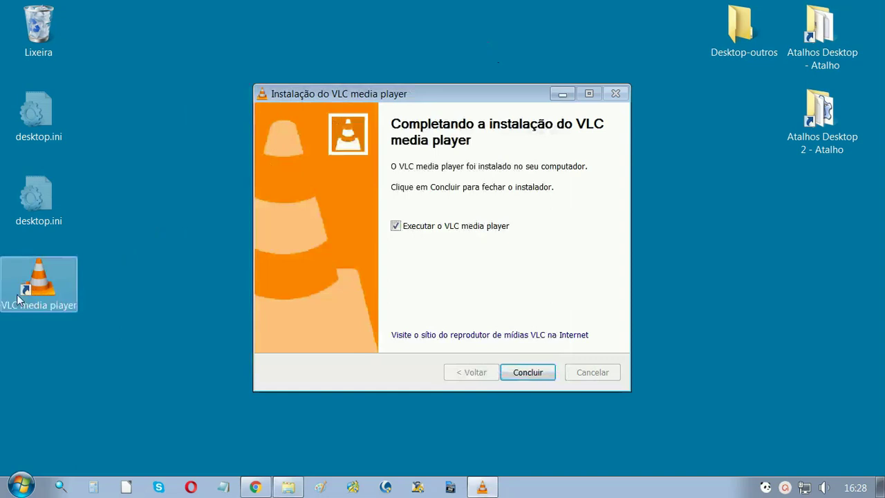
left_click(525, 374)
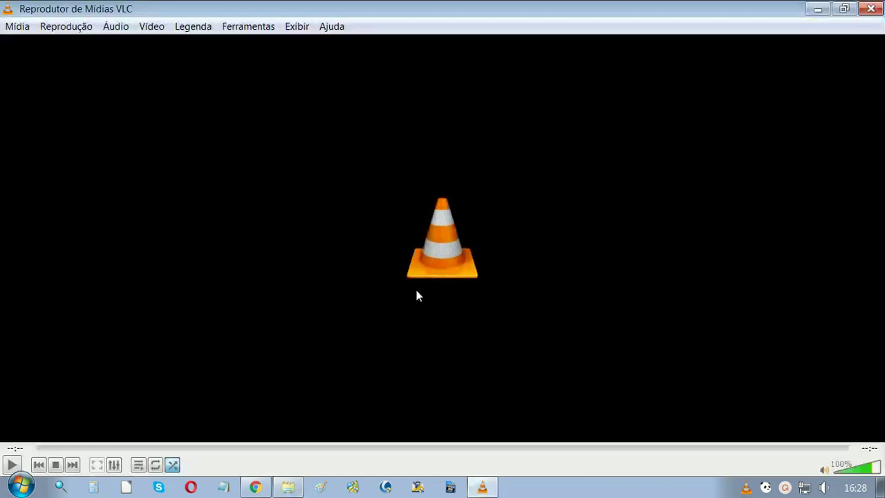
- Open the media conversion dialog in VLC and browse for a file to add
left_click(20, 26)
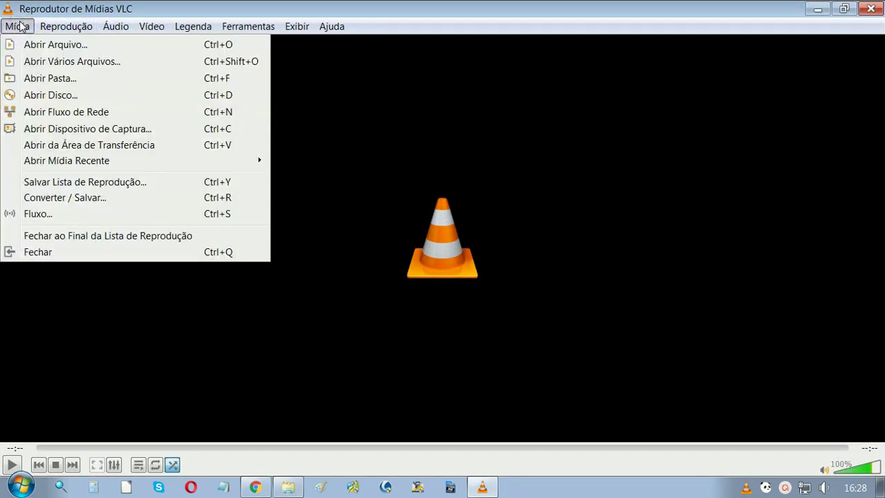
left_click(64, 197)
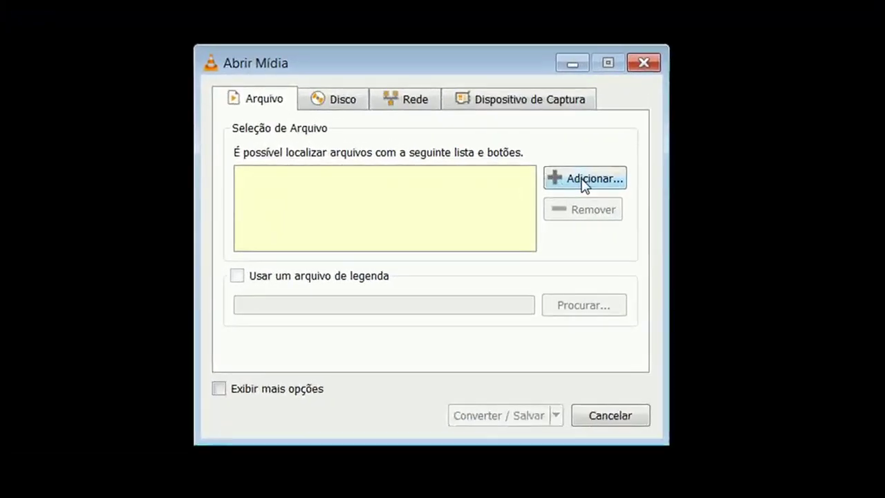
left_click(555, 189)
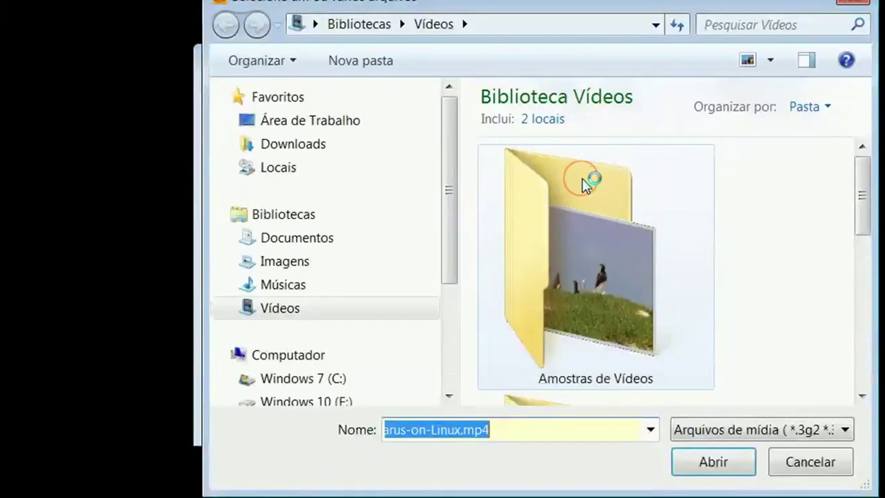
- Display the Vídeos library with large icons and add How-to-install-Lazarus-on-Linux.mp4 as the file to convert
left_click_drag(864, 197, 860, 297)
right_click(806, 200)
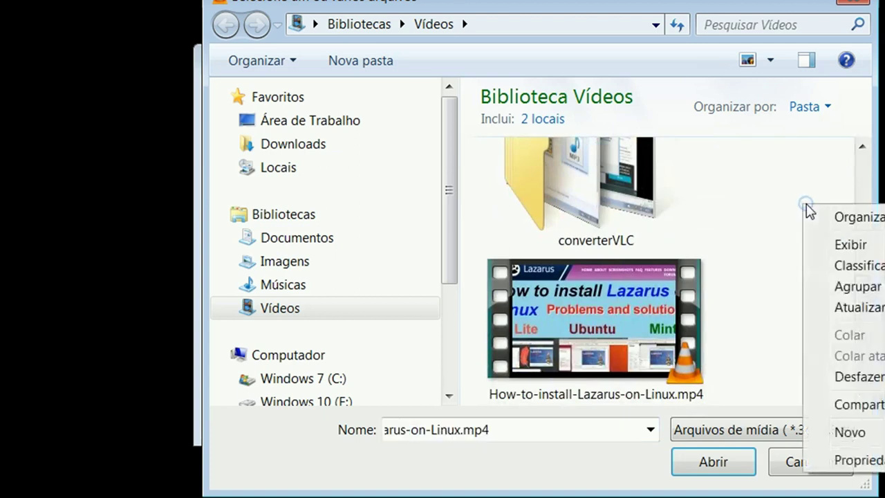
mouse_move(839, 248)
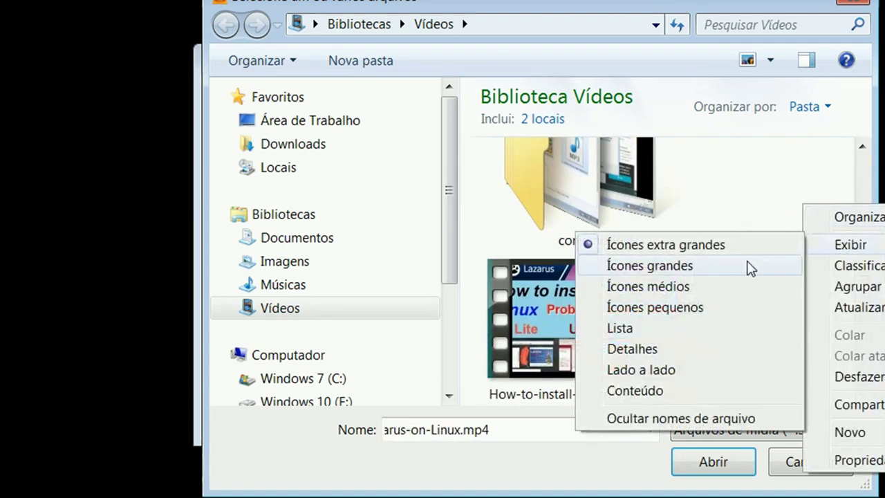
left_click(750, 268)
left_click(807, 260)
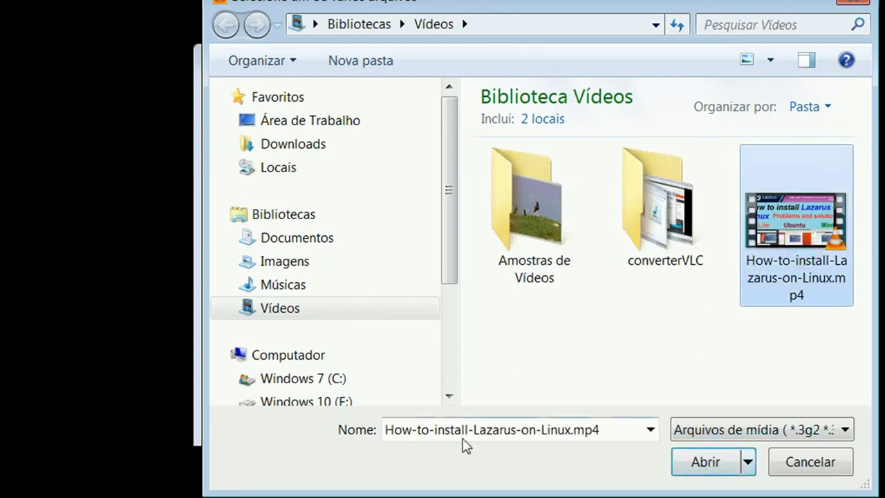
left_click(705, 470)
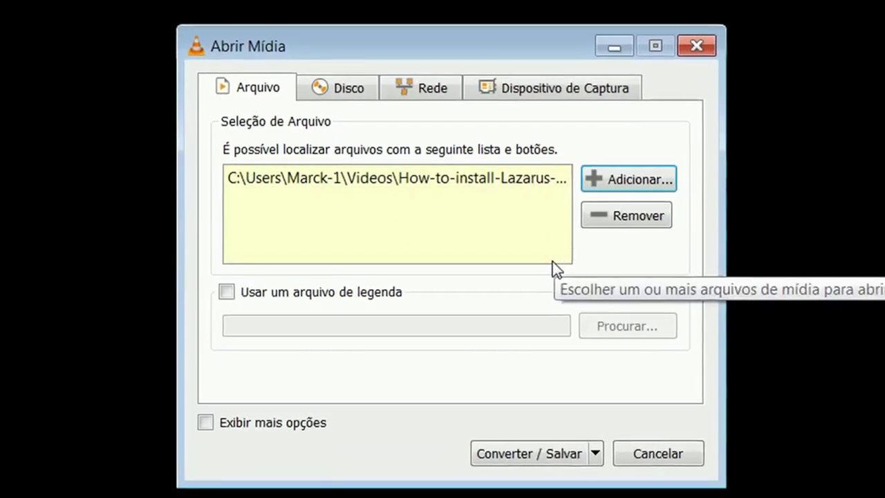
- Proceed to the conversion settings for the added video file
left_click(594, 455)
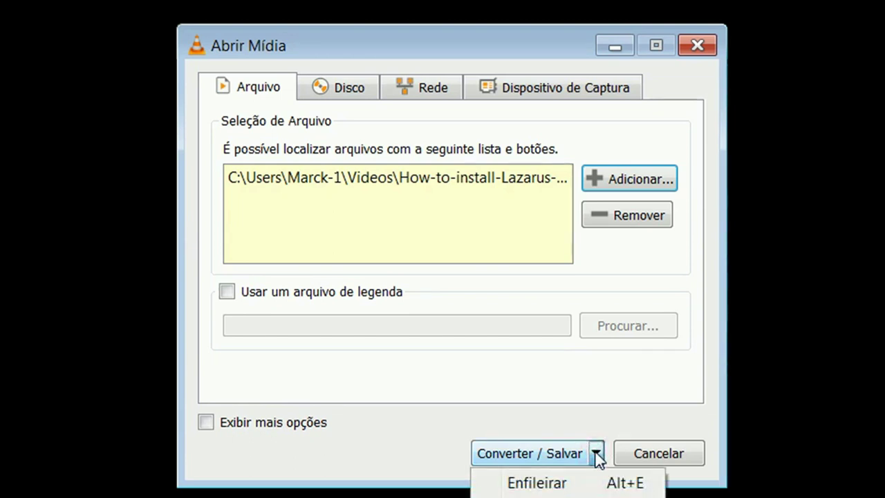
left_click(596, 457)
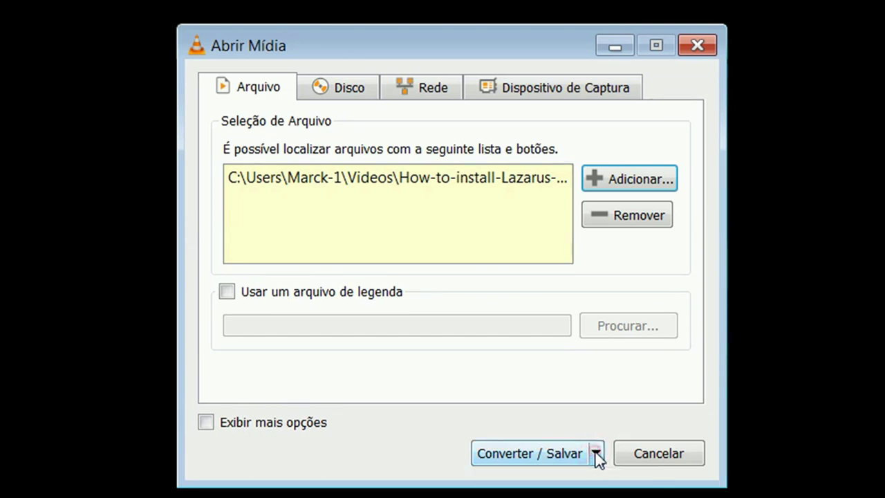
left_click(555, 444)
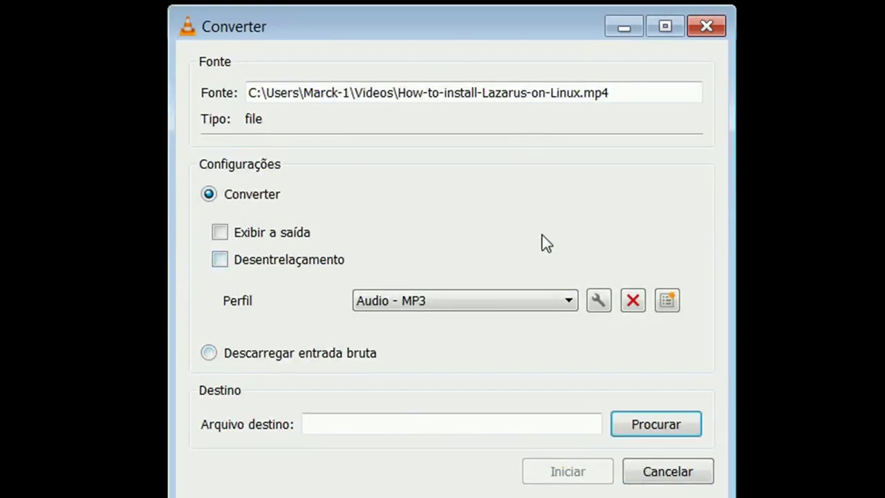
- Review the available conversion profiles, keep Audio - MP3, and enable the Exibir a saída option
left_click(567, 301)
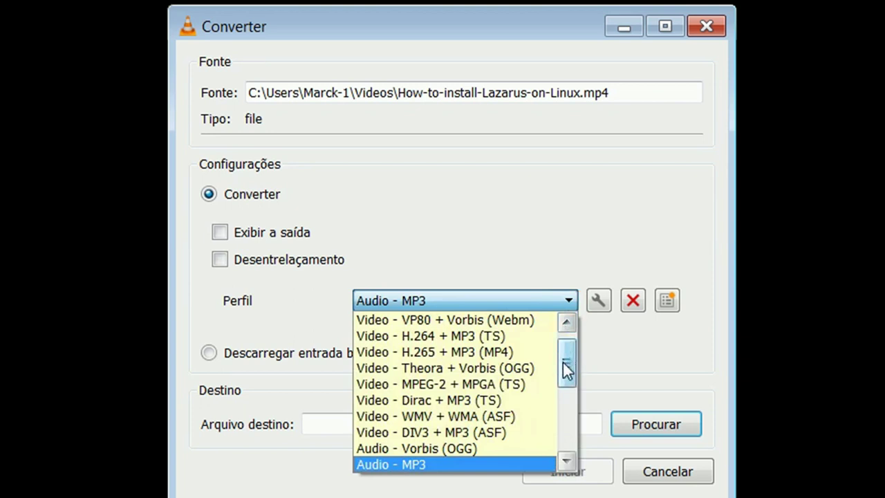
left_click_drag(564, 361, 563, 364)
left_click(593, 175)
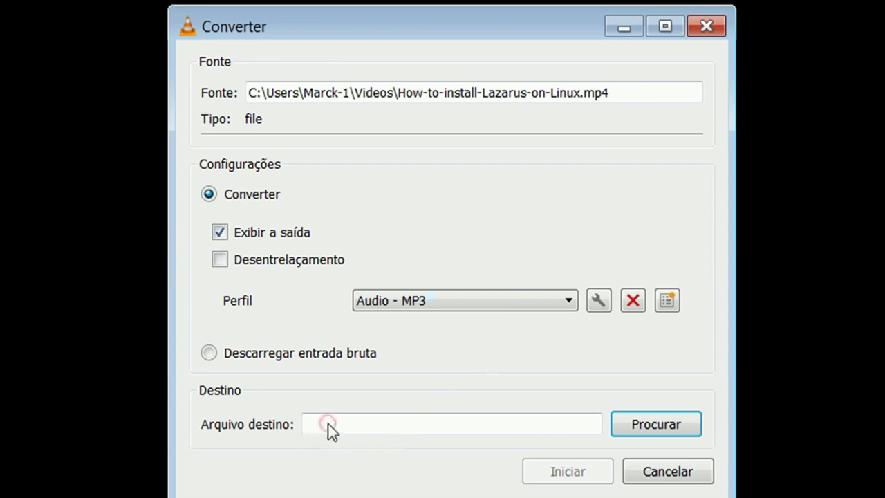
- Set the destination file to AUDIO-How-to-install-Lazarus-on-Linux.mp3 in the Vídeos library and save that choice
left_click(657, 423)
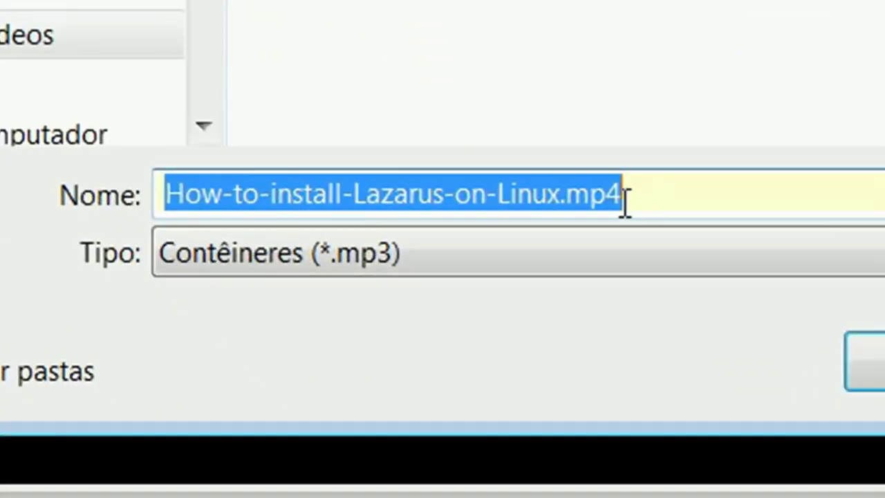
left_click_drag(567, 196, 707, 187)
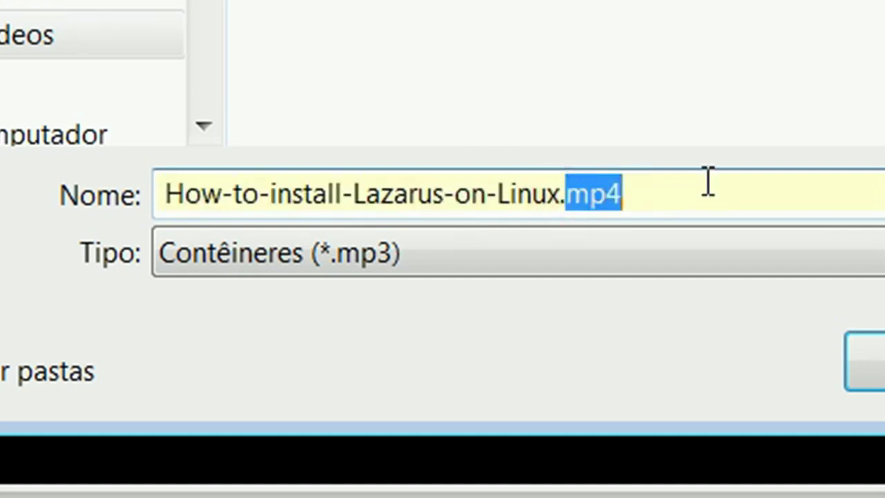
type("mp")
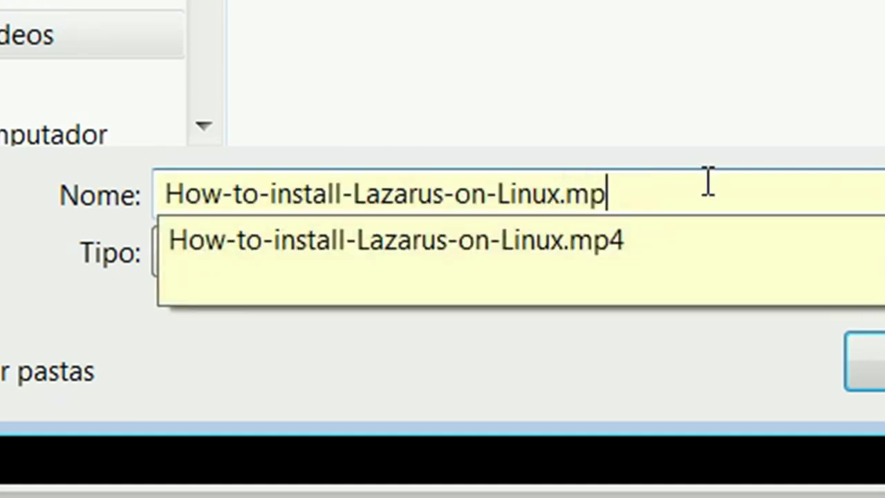
type("3")
key("Home")
type("AUDIO")
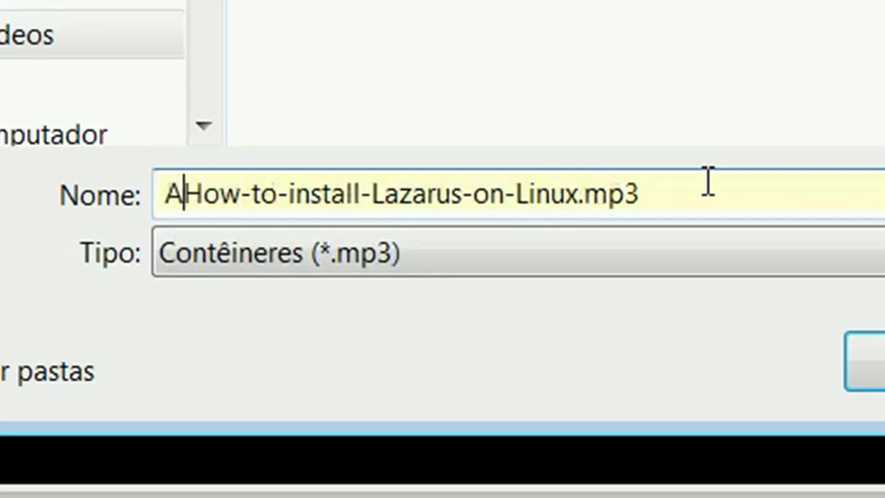
type("-")
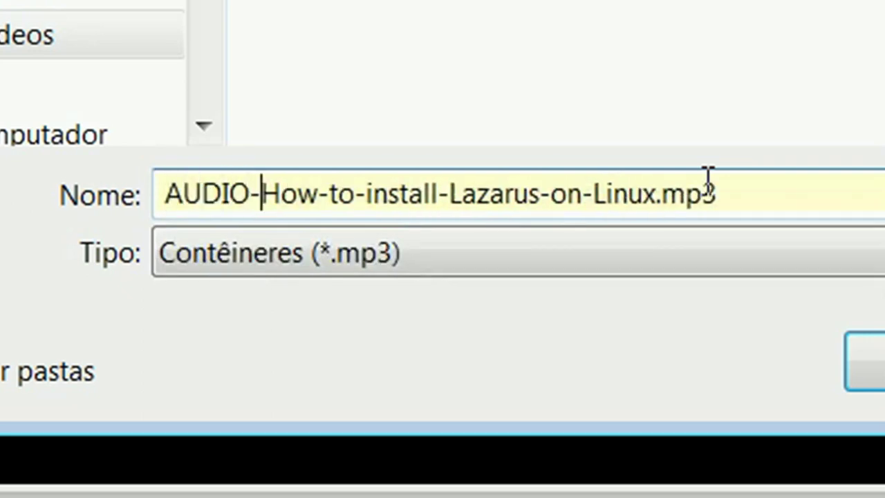
left_click(774, 204)
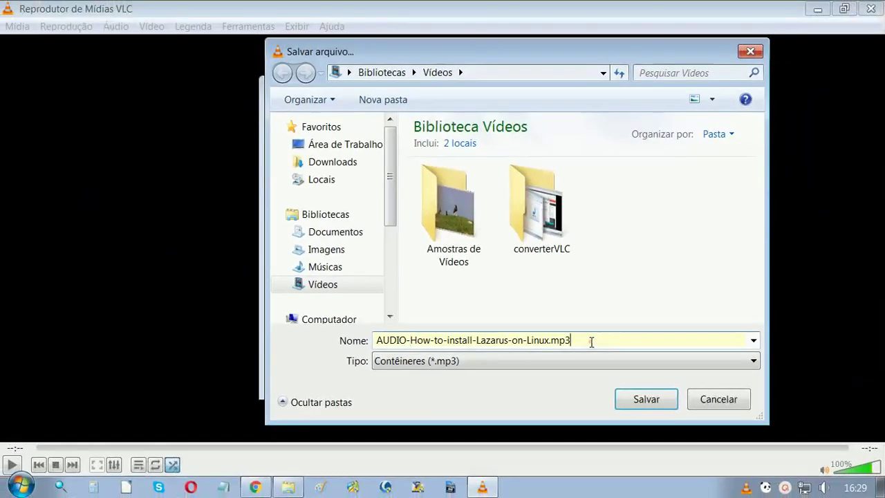
left_click_drag(591, 341, 374, 336)
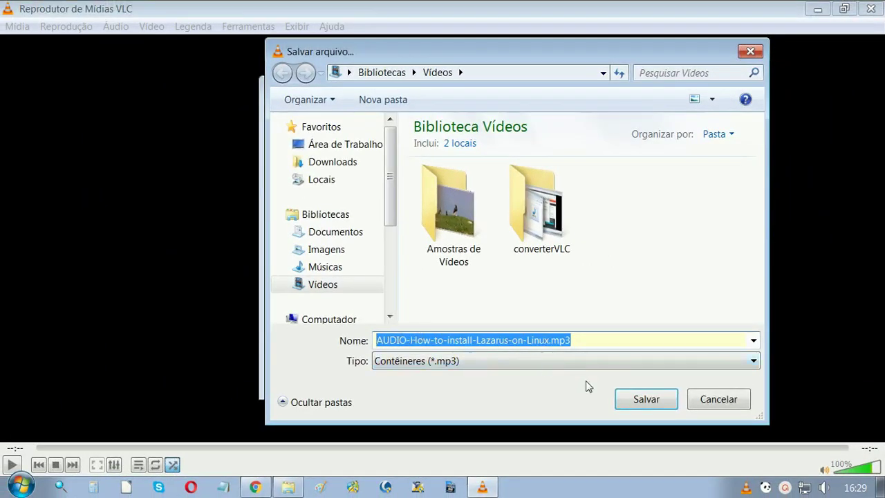
left_click(625, 396)
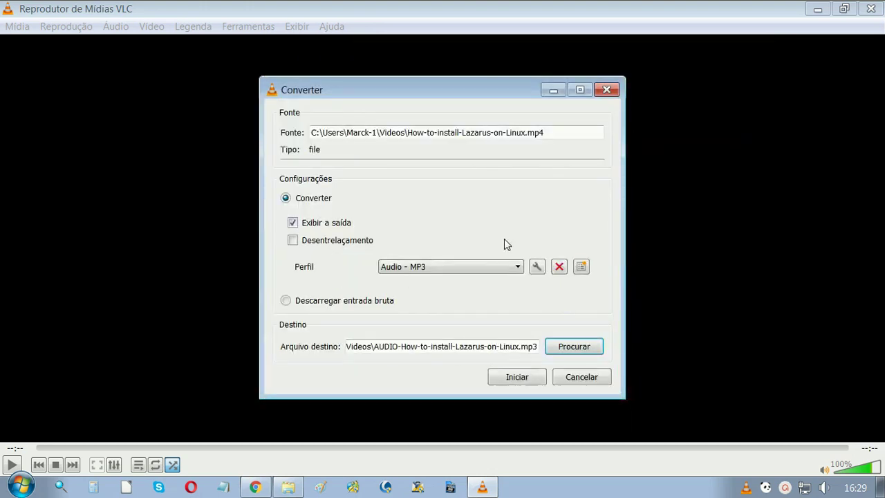
- Start the conversion, restore the player from full-screen size, and shrink and reposition its window on the desktop
left_click(517, 377)
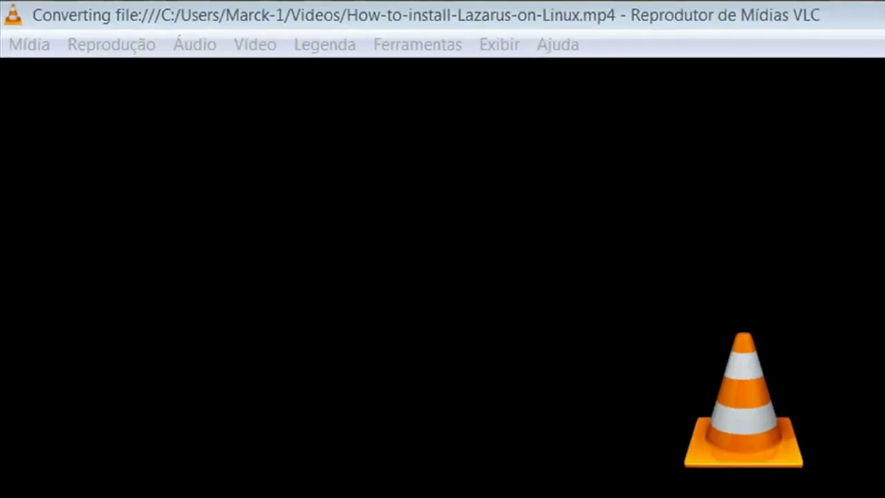
left_click(856, 8)
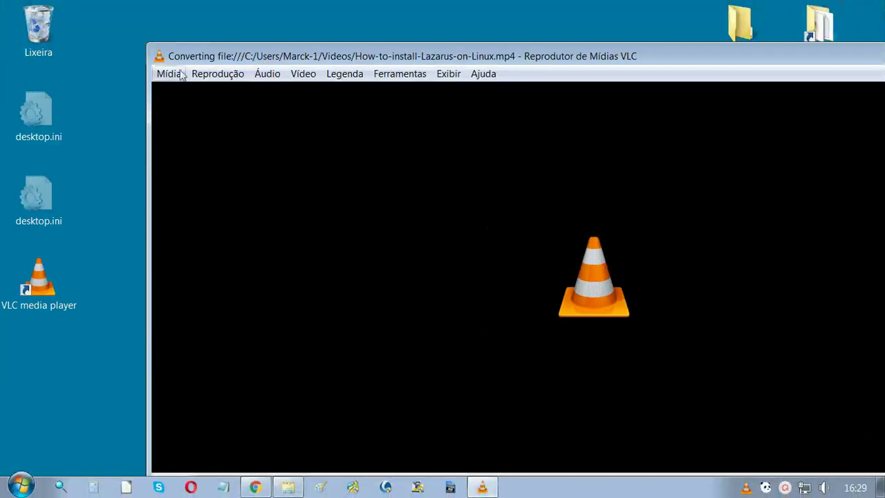
left_click_drag(166, 59, 462, 226)
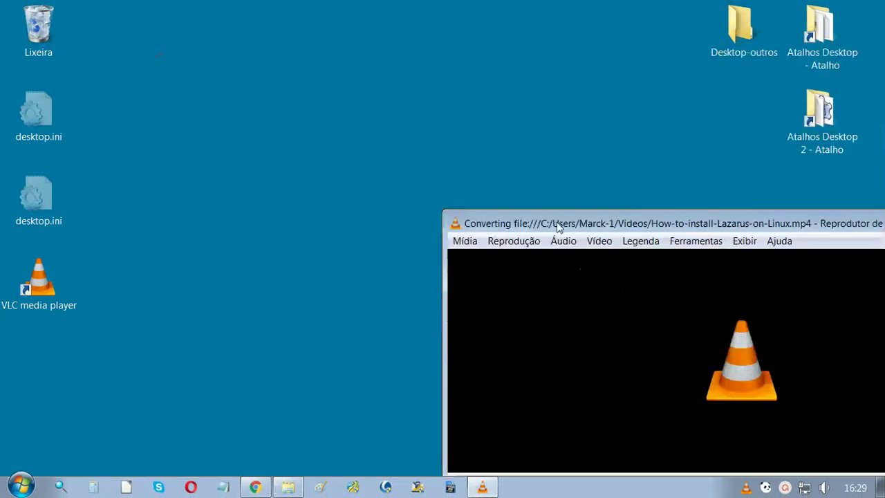
left_click_drag(593, 226, 327, 85)
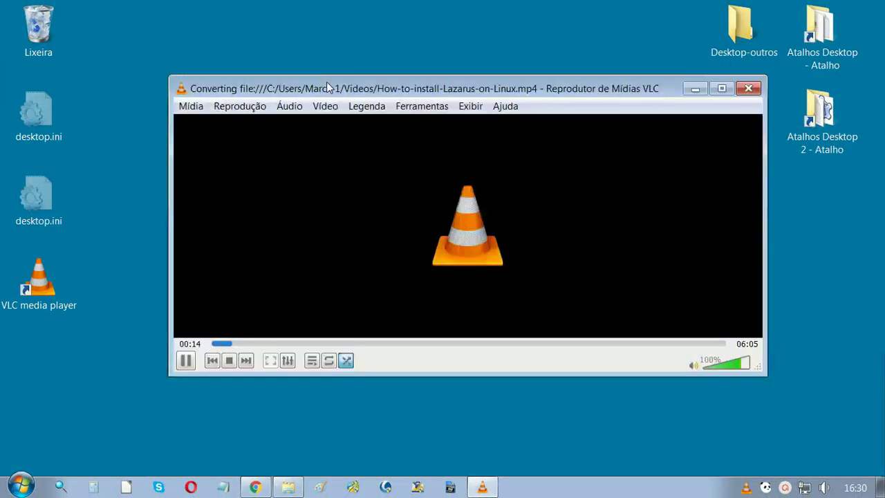
left_click_drag(772, 370, 661, 364)
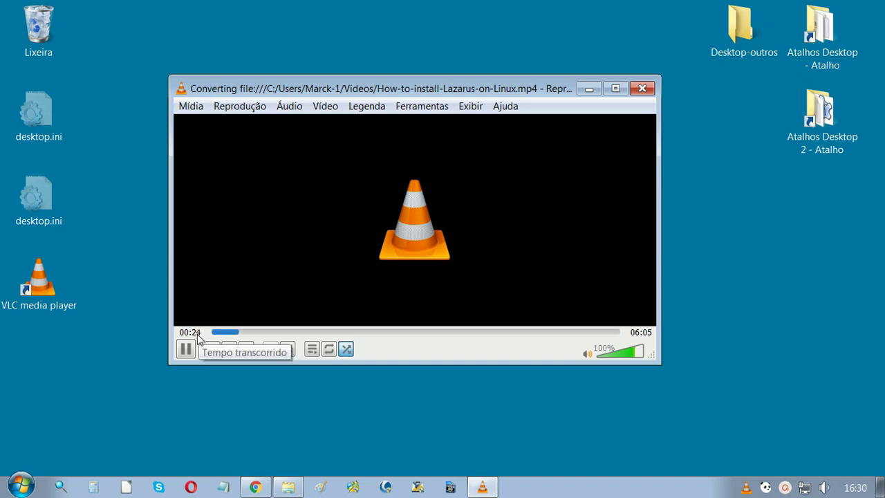
- Switch to Windows Explorer, open the Vídeos library in a maximized window, and display its contents as large icons
left_click(288, 487)
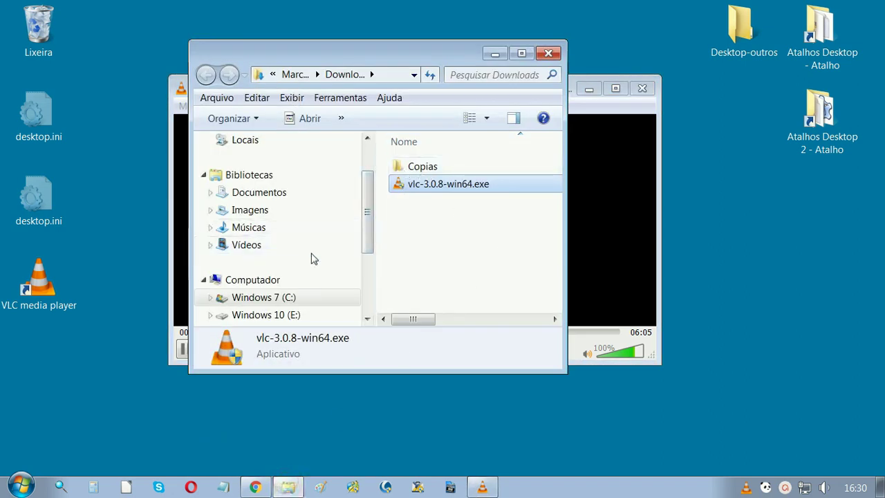
left_click(271, 247)
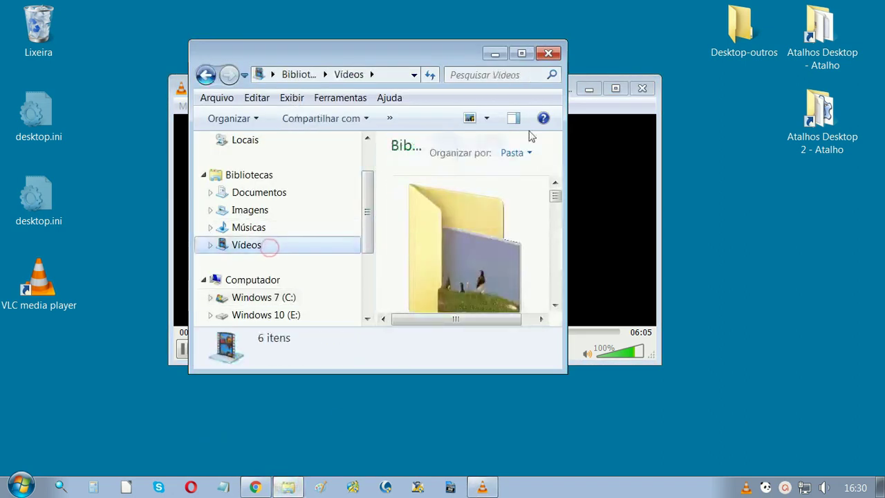
left_click(521, 53)
right_click(610, 177)
mouse_move(648, 207)
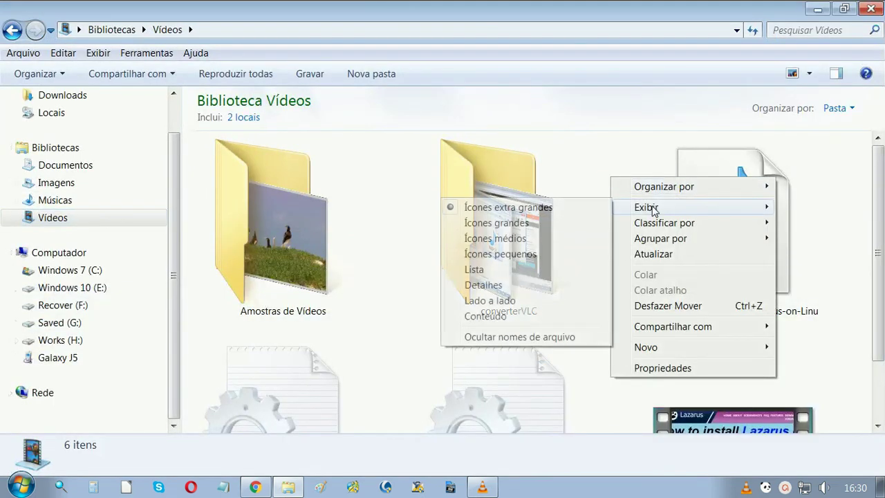
left_click(581, 221)
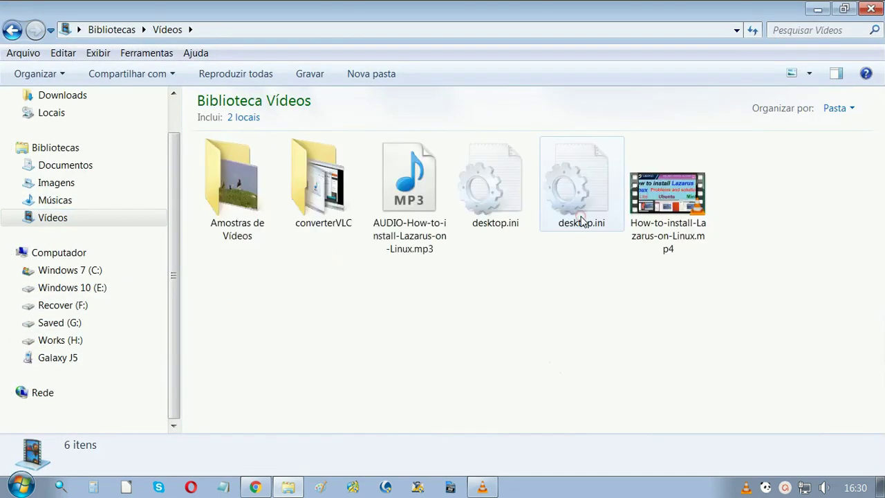
- Check the Comprimento entry in the detailed properties of AUDIO-How-to-install-Lazarus-on-Linux.mp3 during the conversion, and close the properties
left_click(413, 196)
right_click(412, 187)
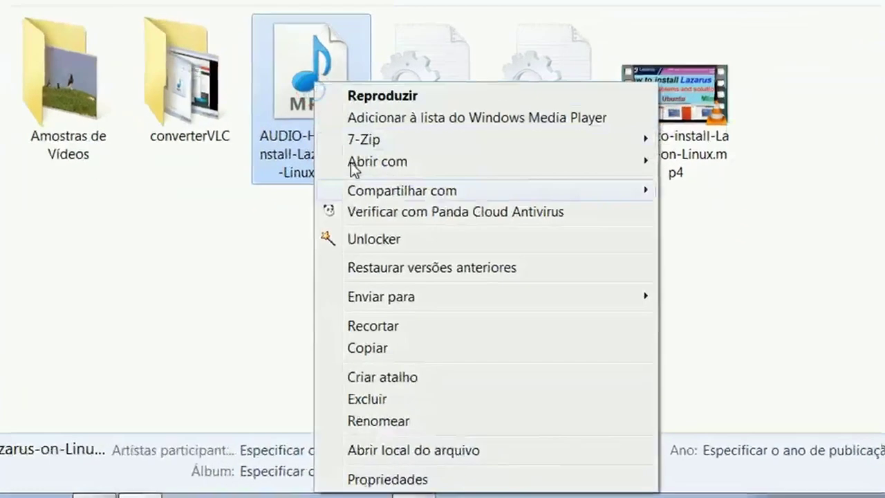
left_click(432, 473)
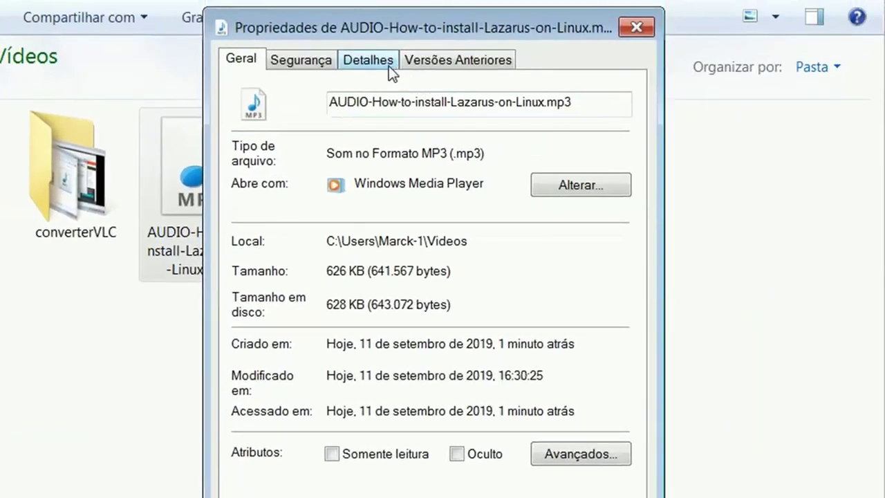
left_click(477, 0)
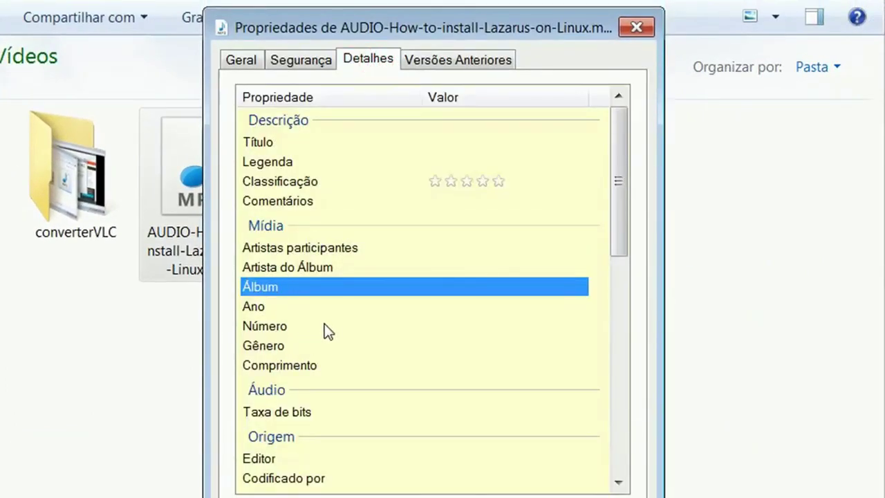
scroll(614, 186, "down", 1)
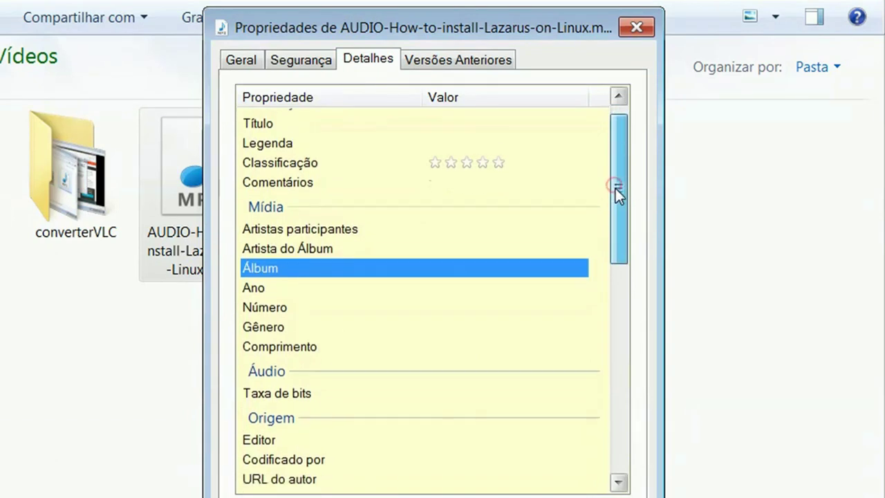
left_click(314, 341)
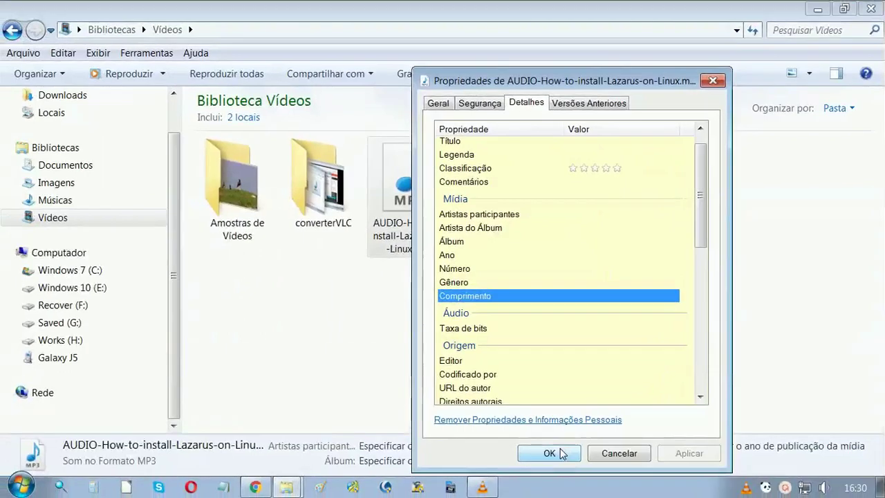
left_click(551, 452)
- Switch to the VLC window to check the conversion progress, and close the player to stop the conversion
left_click(495, 487)
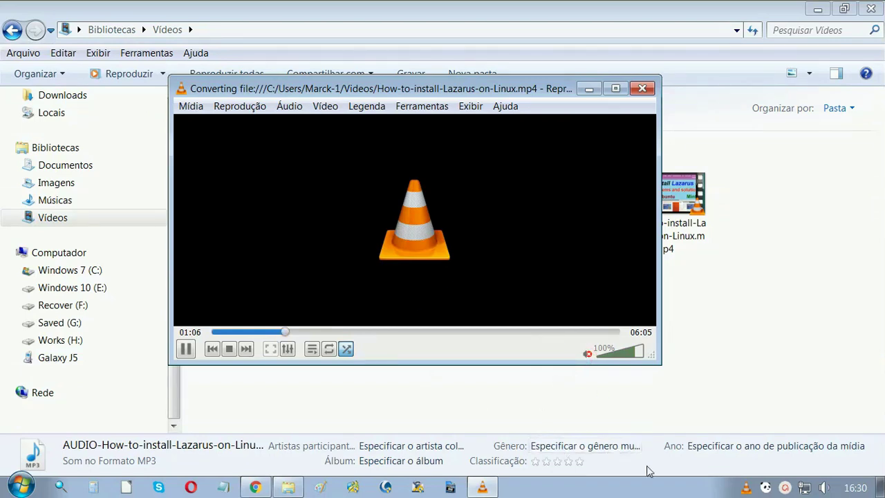
left_click(588, 91)
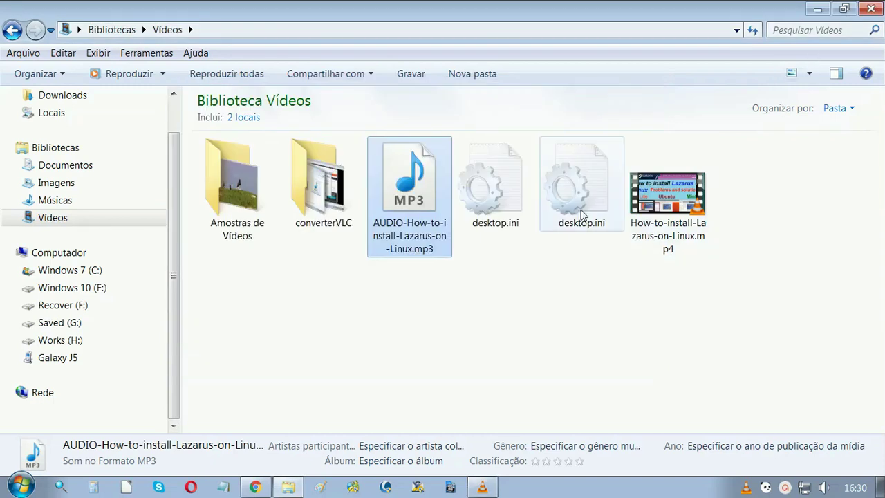
left_click(225, 488)
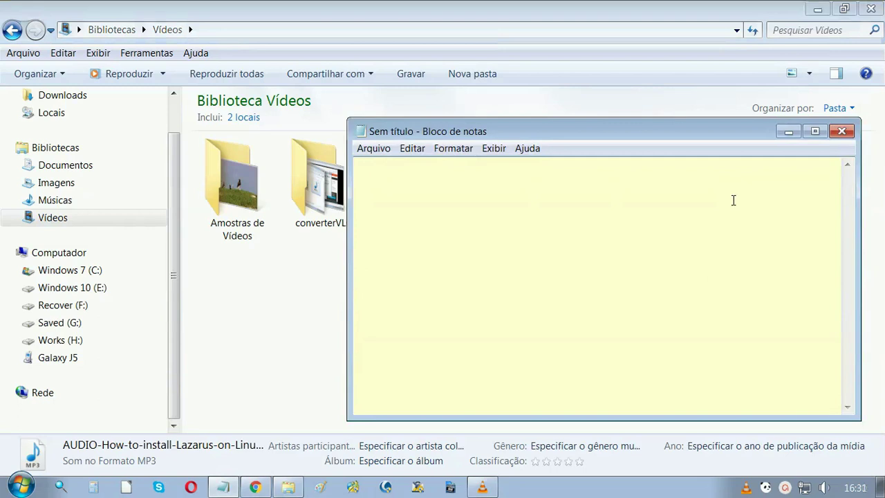
left_click(848, 137)
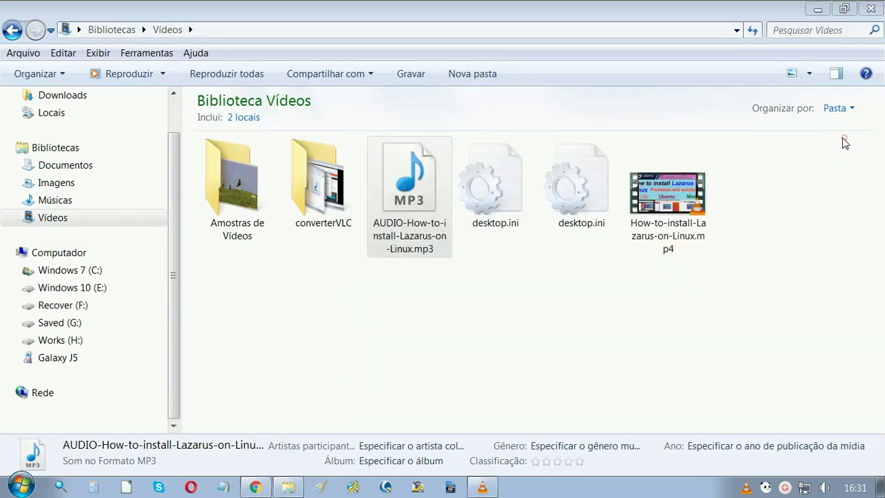
left_click(483, 487)
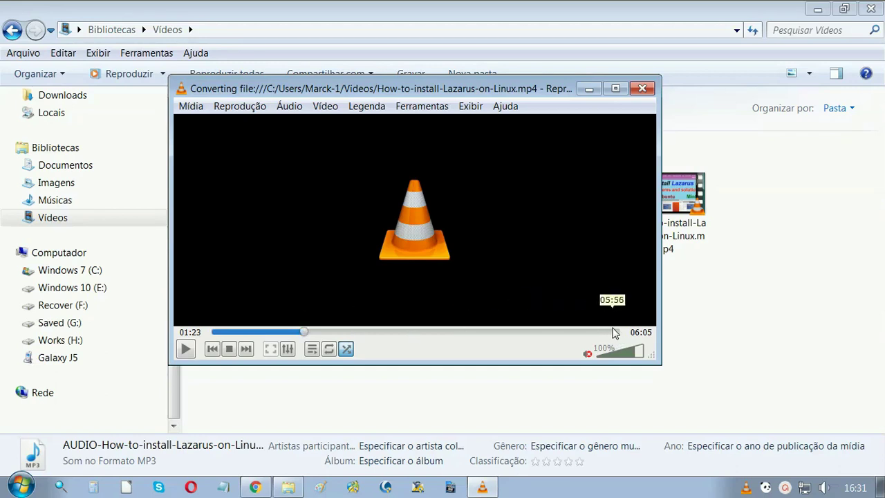
left_click(642, 88)
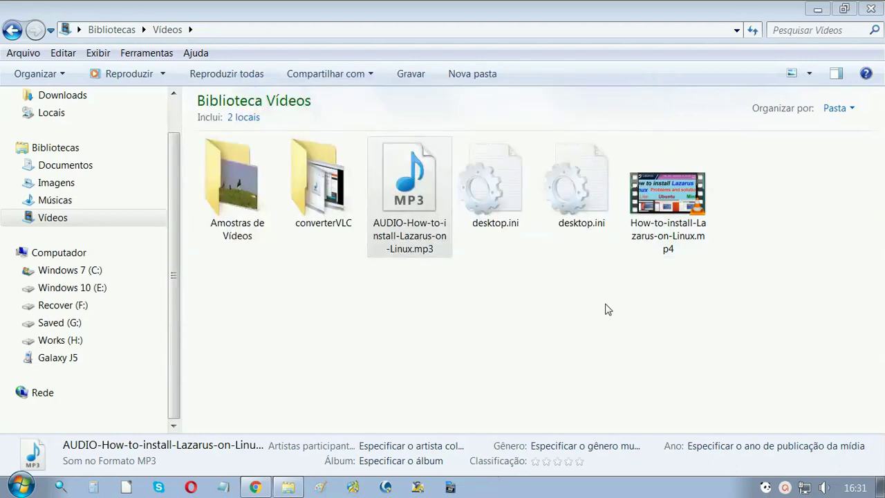
- Reopen the properties of the MP3 file in the Vídeos library to check its size and length, and close them
left_click(605, 304)
left_click(428, 162)
right_click(430, 185)
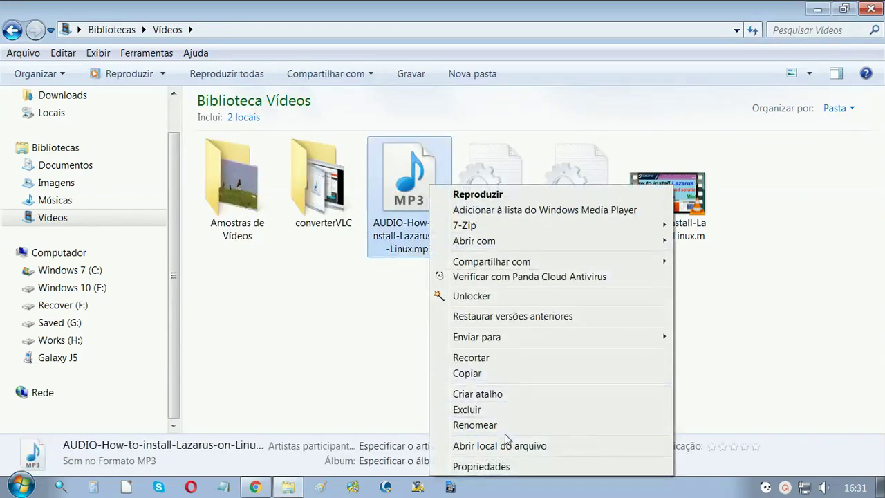
left_click(479, 466)
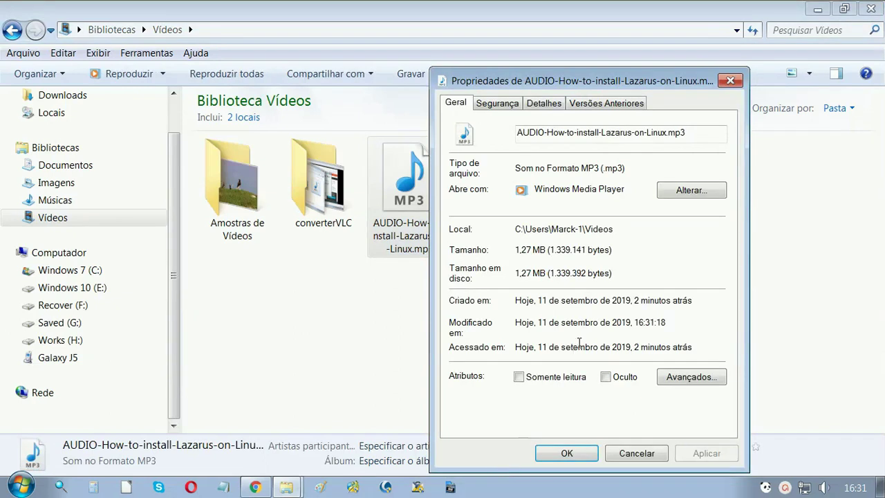
left_click(543, 103)
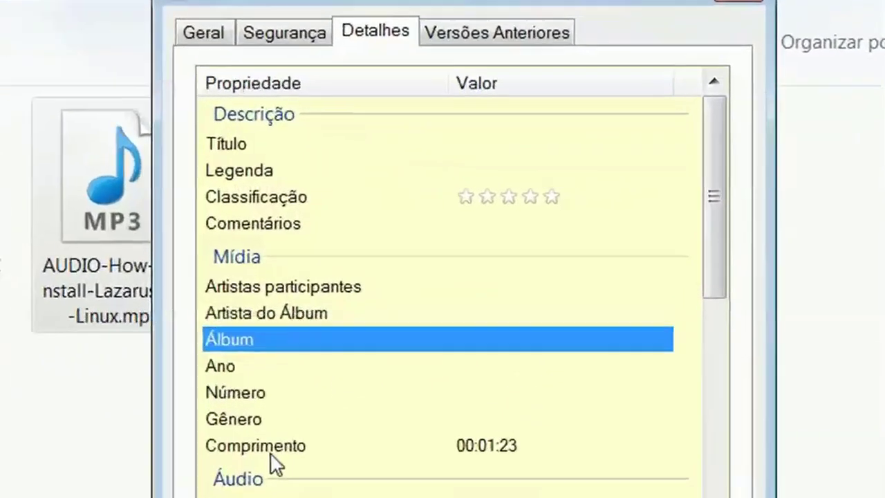
left_click(450, 343)
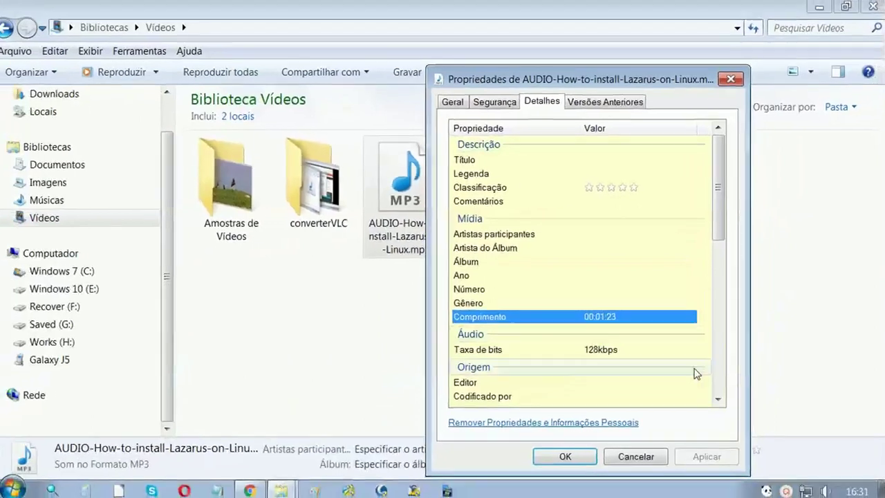
left_click(567, 453)
- Check the Comprimento entry in the detailed properties of How-to-install-Lazarus-on-Linux.mp4, and close the properties
left_click(661, 228)
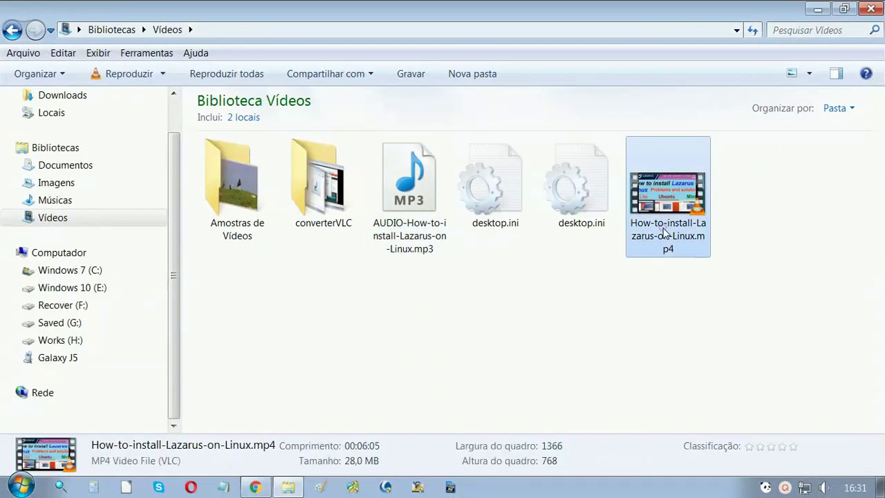
right_click(662, 230)
left_click(652, 465)
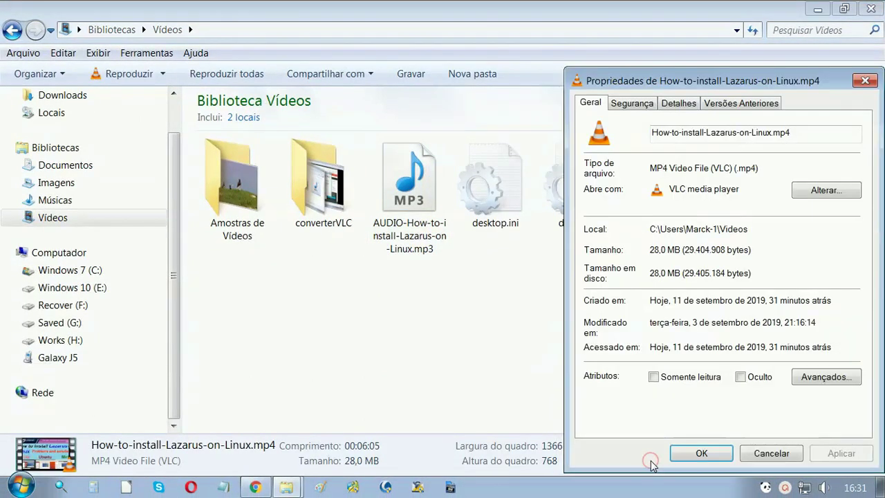
left_click(668, 104)
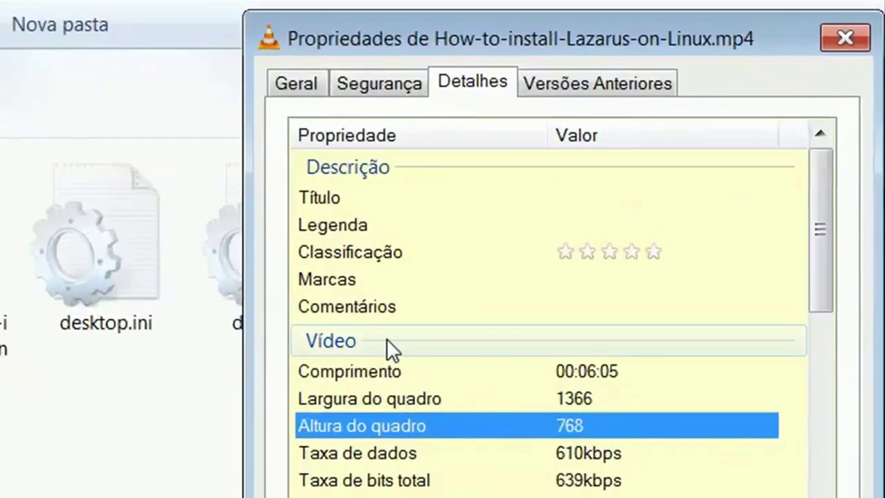
left_click(396, 372)
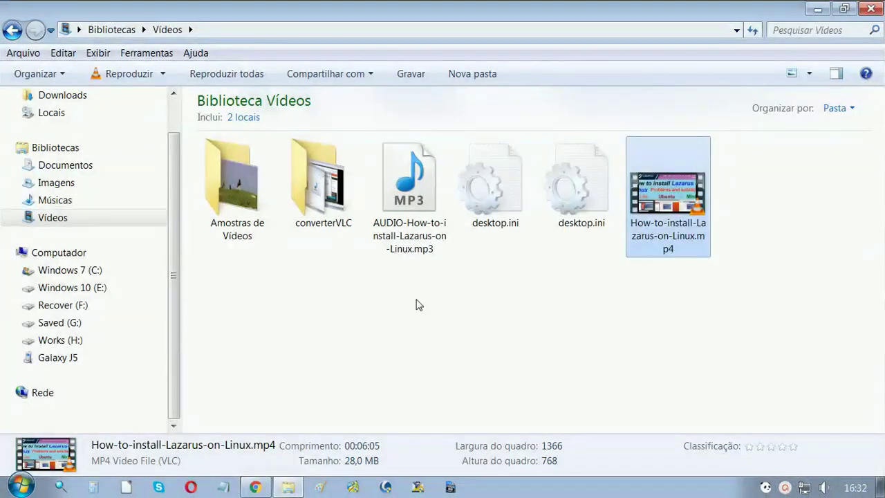
- Play AUDIO-How-to-install-Lazarus-on-Linux.mp3 in Windows Media Player and briefly show the playlist to check the track's length
left_click(411, 199)
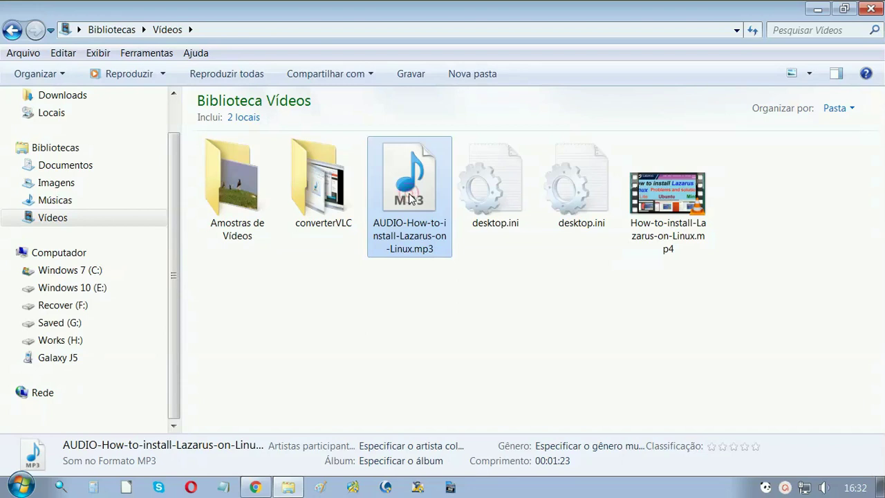
double_click(408, 198)
left_click_drag(497, 76, 409, 71)
right_click(555, 126)
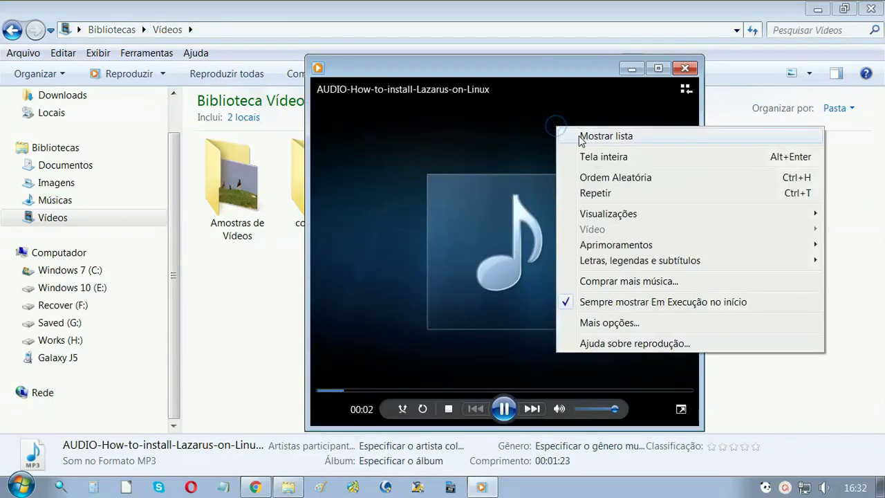
left_click(580, 137)
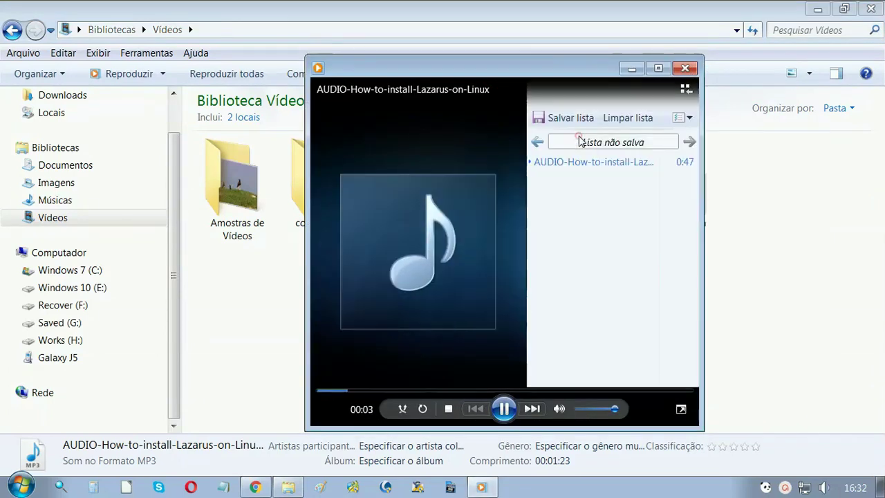
right_click(493, 131)
left_click(521, 143)
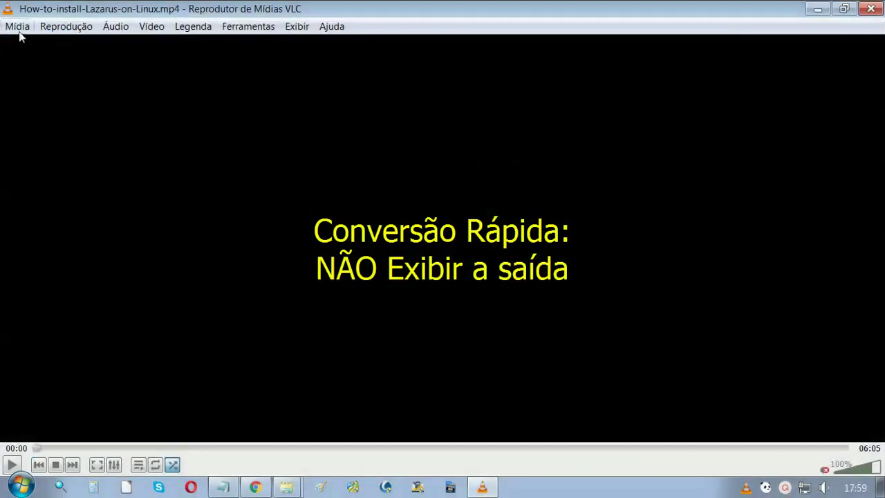
- In VLC, add How-to-install-Lazarus-on-Linux.mp4 from the Vídeos library as the source for a new conversion and proceed to the conversion settings
left_click(18, 30)
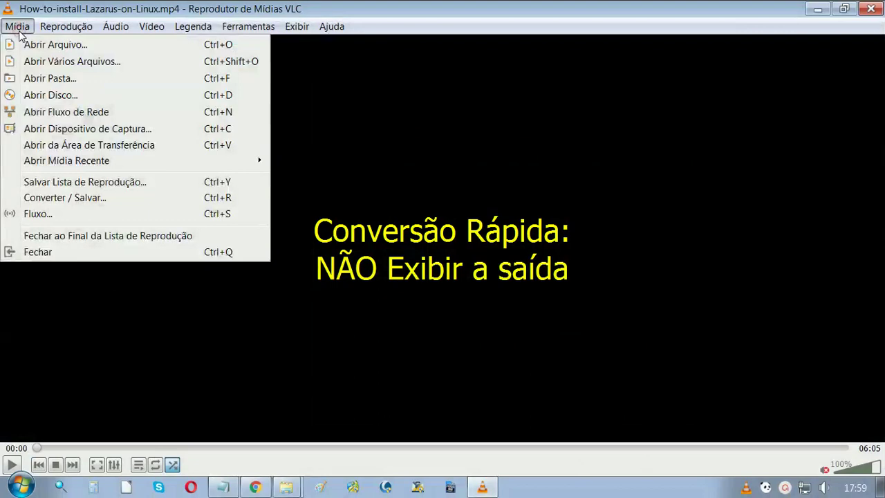
left_click(61, 197)
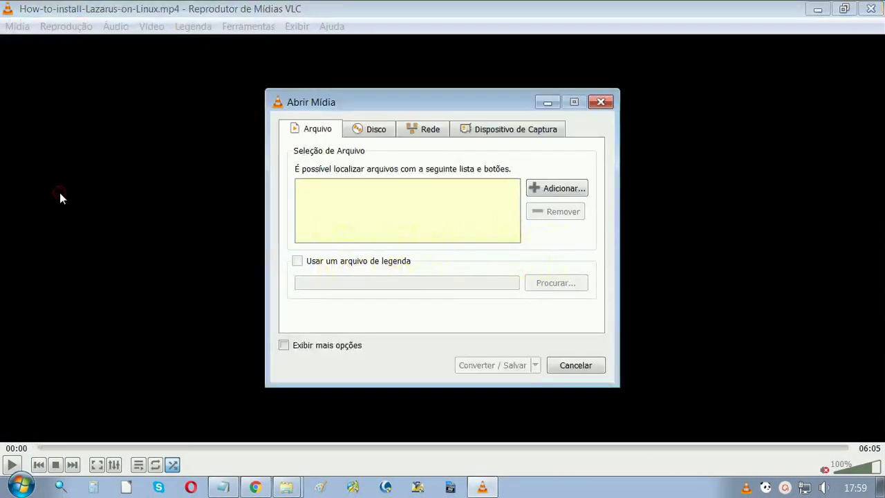
left_click(560, 194)
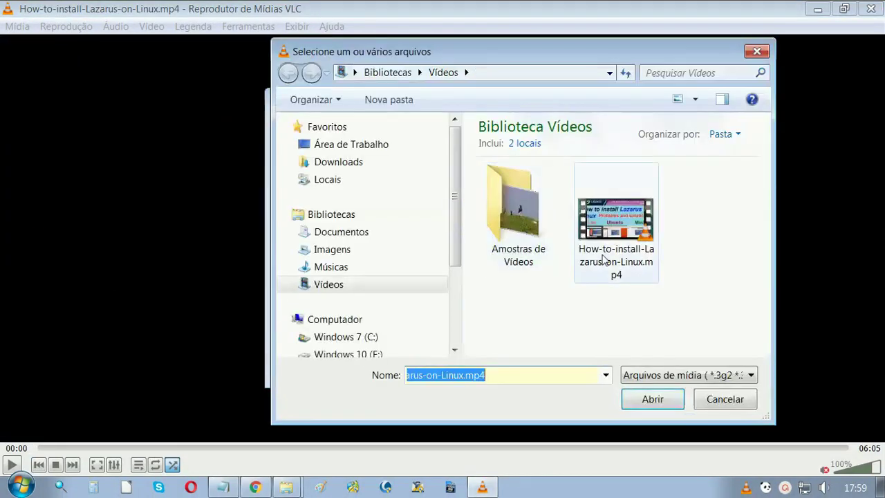
left_click(632, 235)
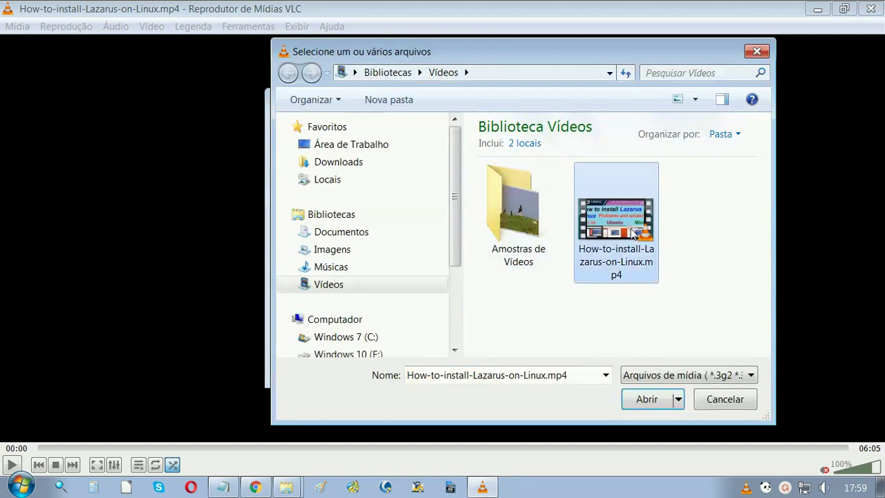
left_click(651, 398)
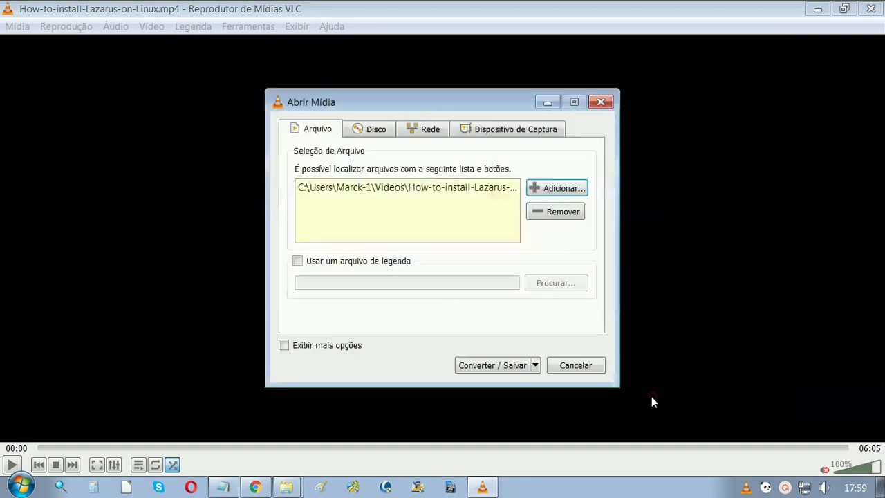
left_click(495, 371)
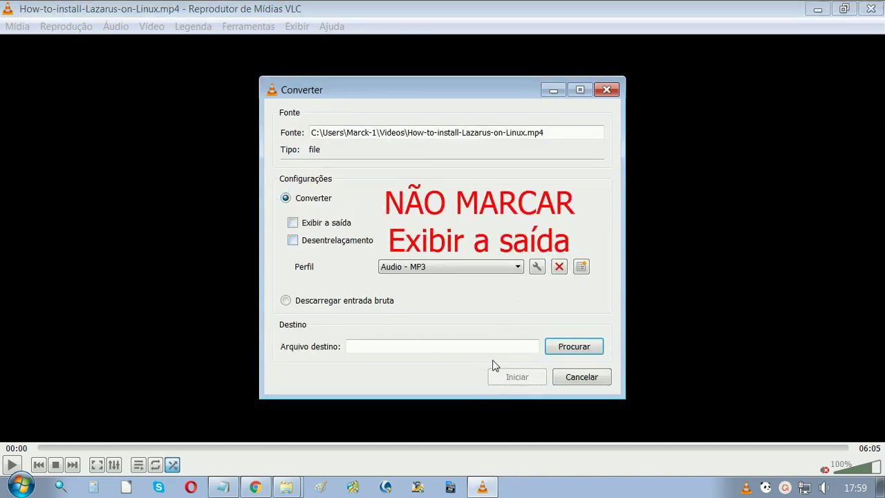
- Set the conversion's destination file to How-to-install-Lazarus-on-Linux.mp3 in the Vídeos library
left_click(576, 354)
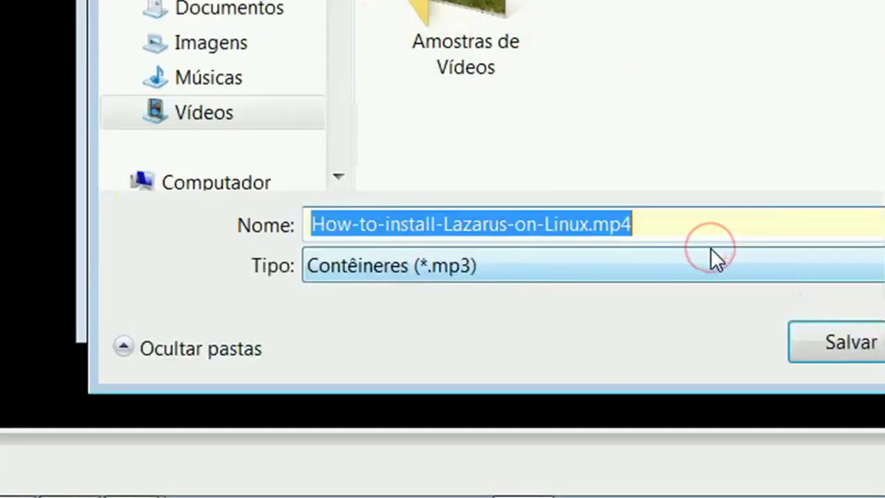
left_click(616, 192)
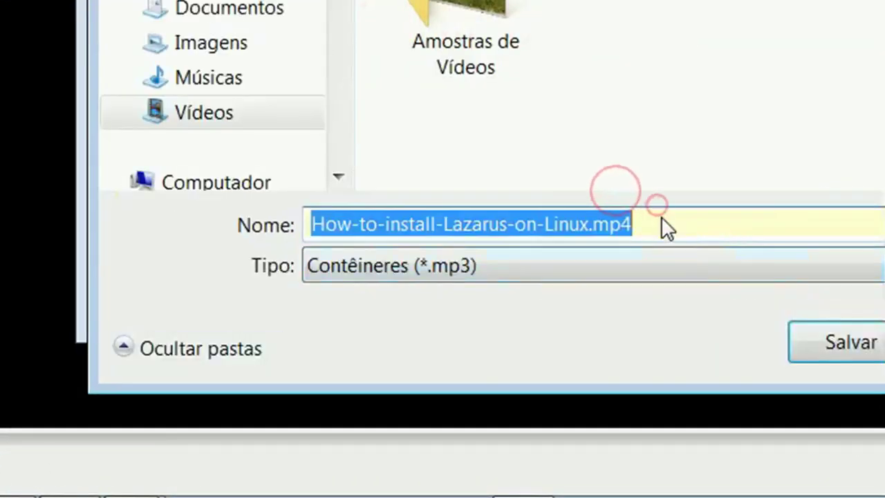
left_click(662, 221)
key("BackSpace")
type("3")
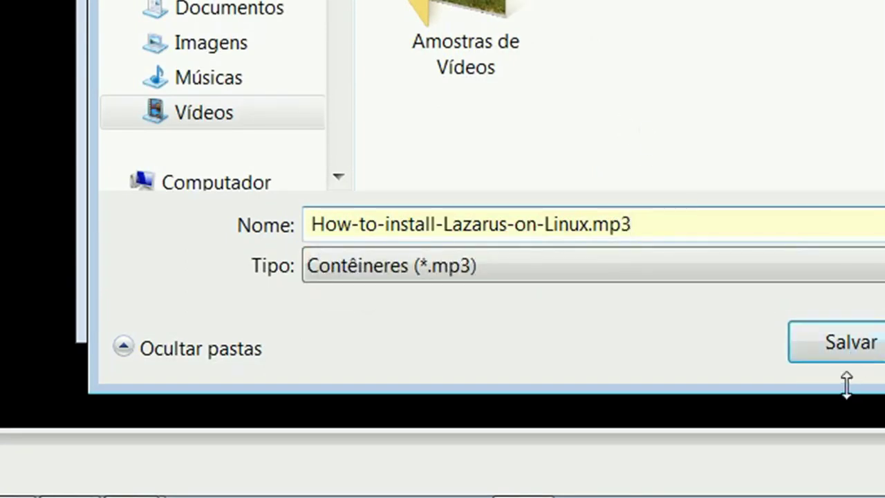
left_click(843, 359)
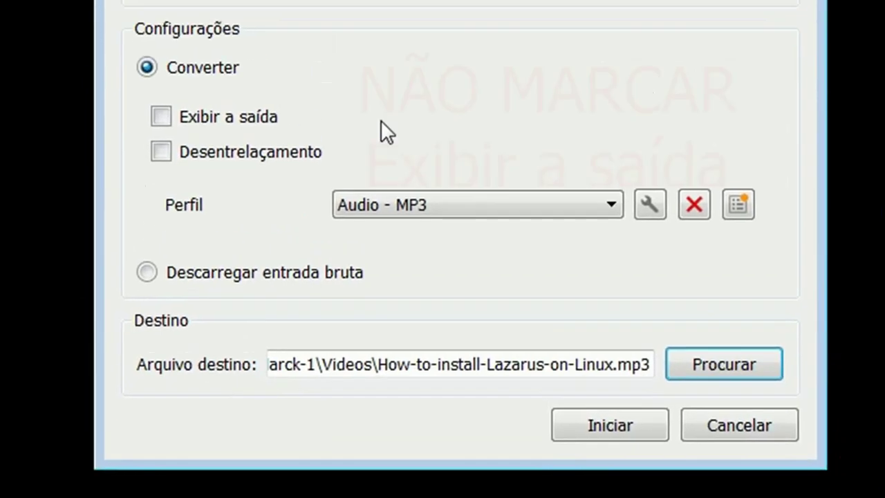
- Start the MP3 conversion with Exibir a saída left off, check its progress in VLC, and minimize the player
left_click(638, 432)
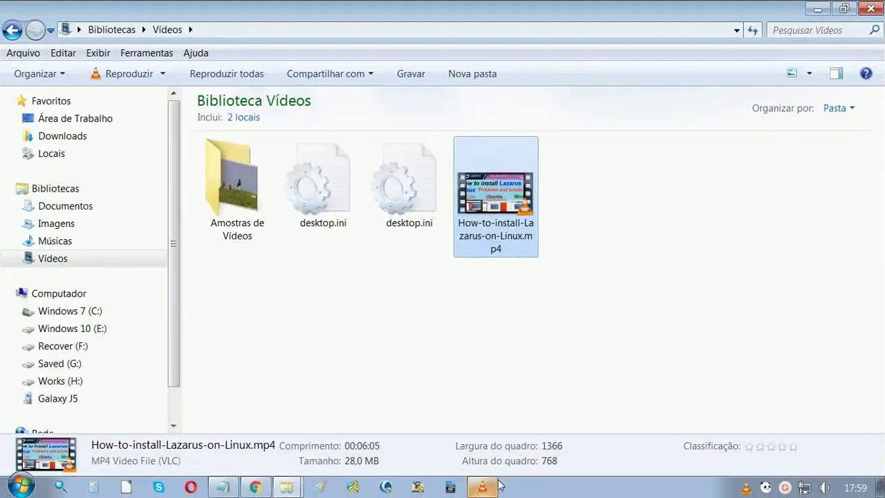
left_click(493, 487)
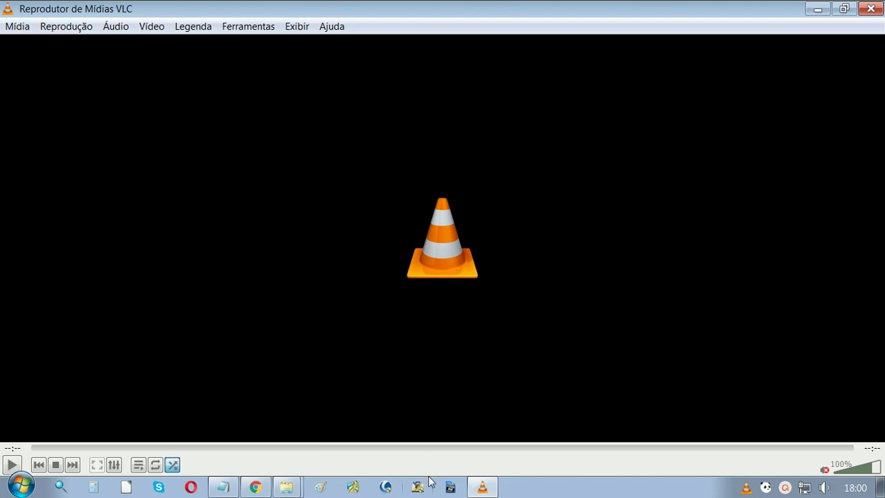
left_click(818, 9)
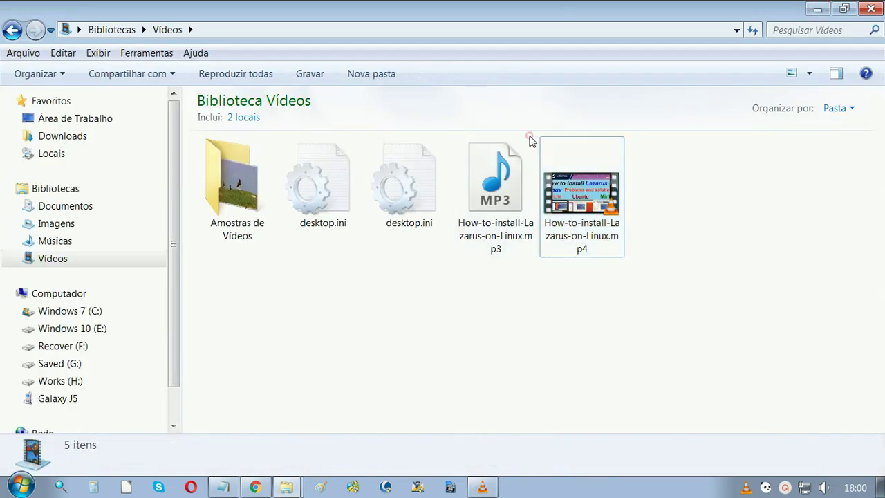
- Open the properties of How-to-install-Lazarus-on-Linux.mp3 in the Vídeos library and examine its size and detailed media information
right_click(510, 151)
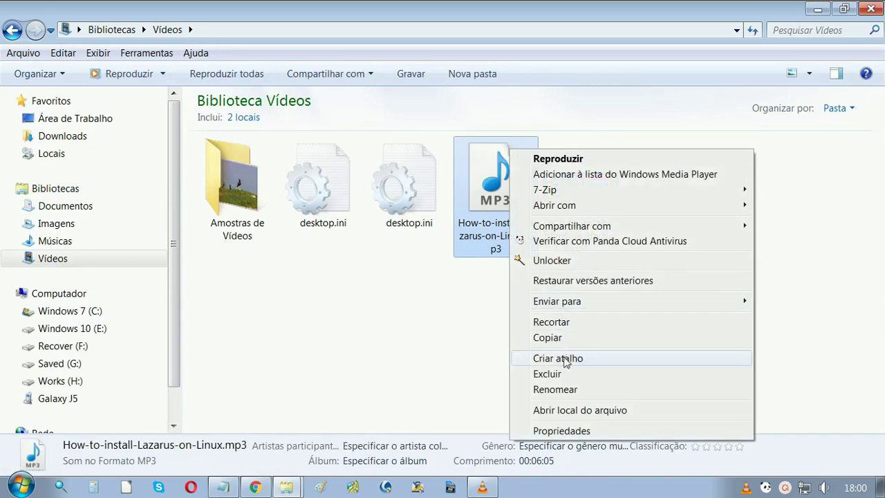
left_click(568, 430)
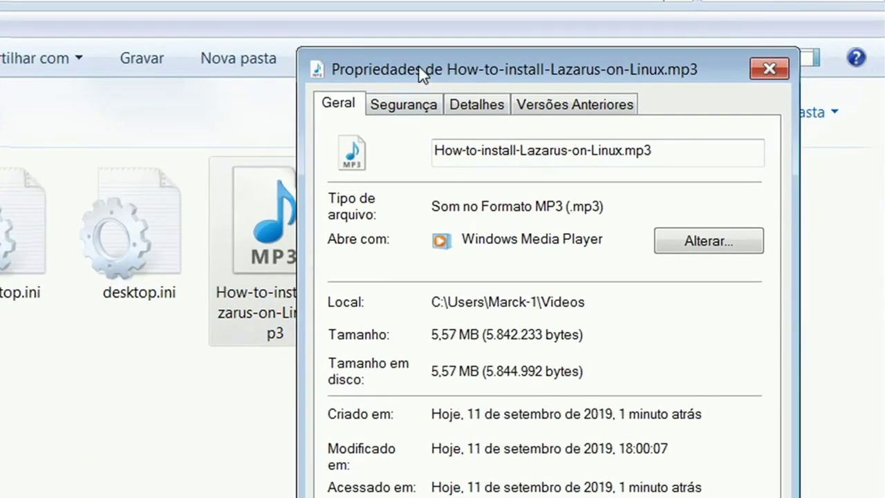
left_click_drag(420, 73, 217, 51)
left_click(262, 81)
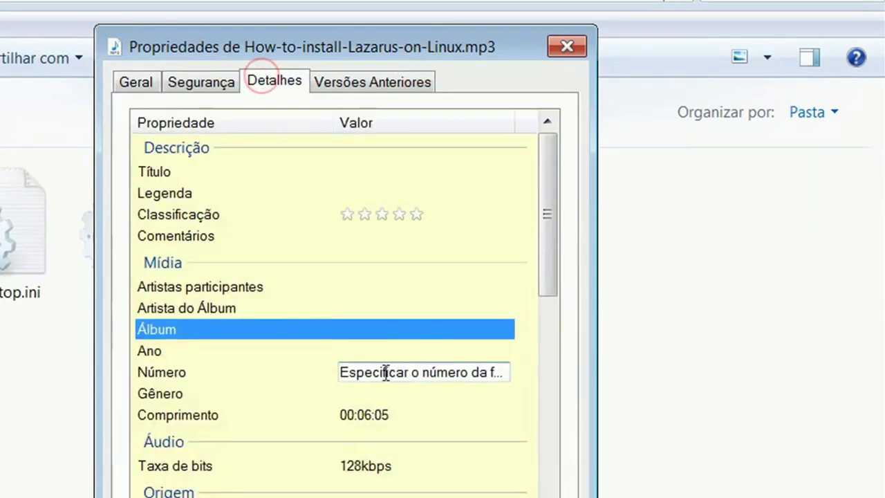